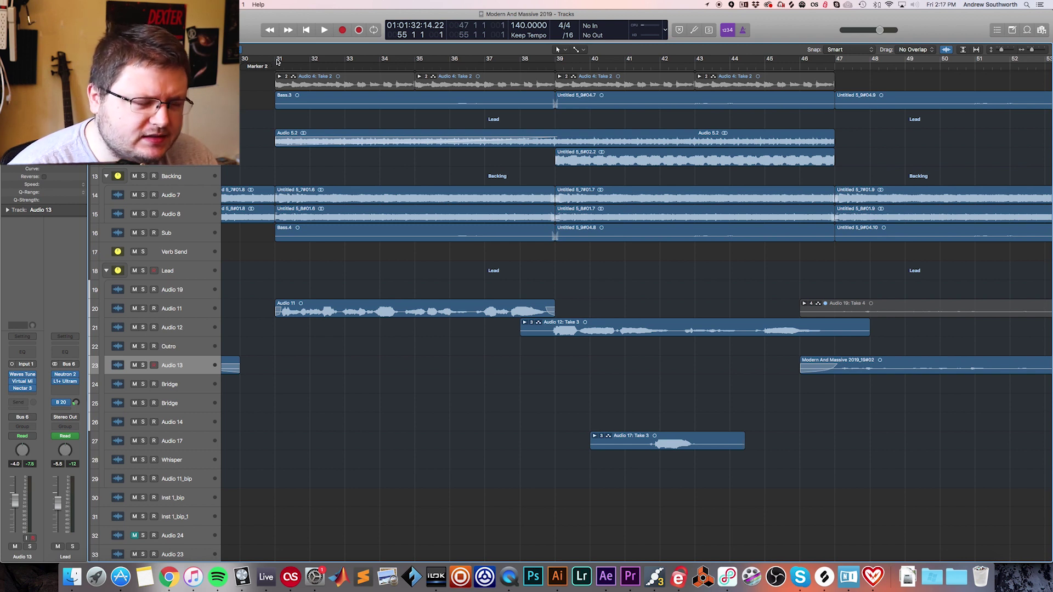
Set the cycle range from bar 31 to bar 55 and play the arrangement through it.
{"action": "left_click_drag", "start_coordinate": [279, 60], "coordinate": [920, 97]}
{"action": "key", "text": "space"}
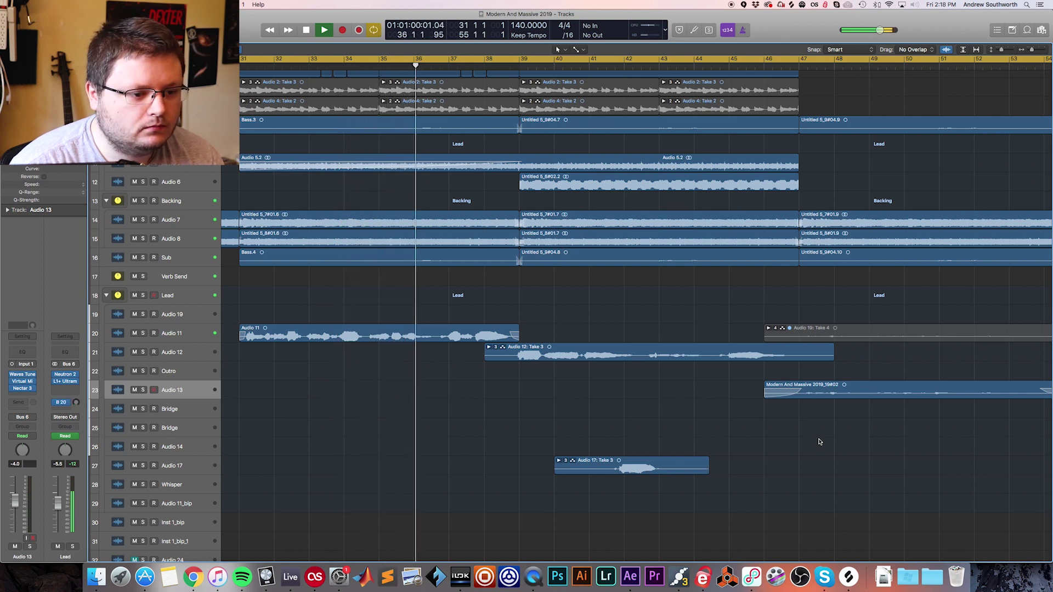
{"action": "scroll", "coordinate": [817, 442], "scroll_direction": "right", "scroll_amount": 2}
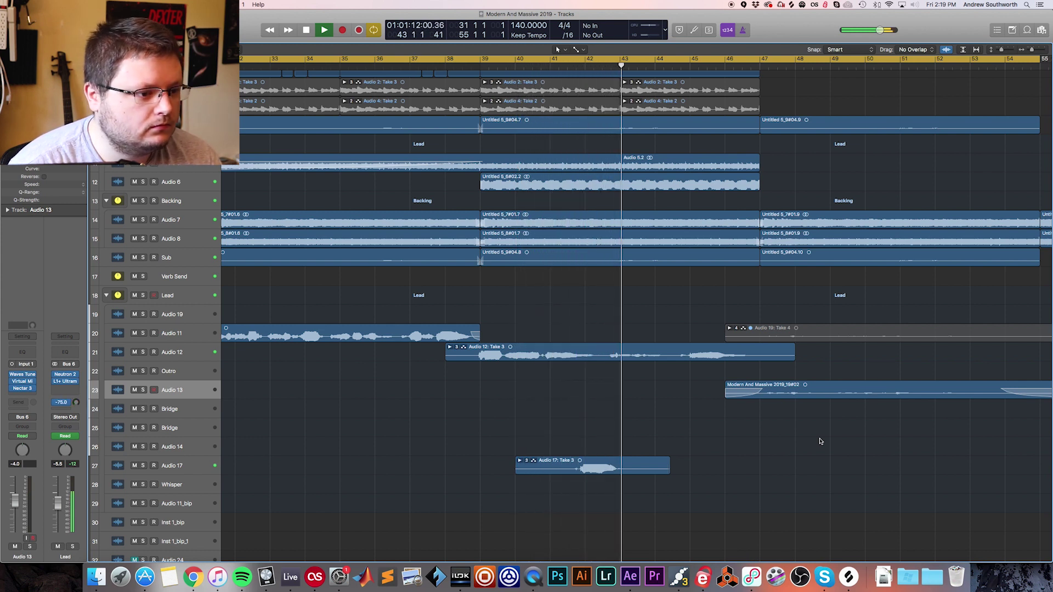
{"action": "scroll", "coordinate": [821, 441], "scroll_direction": "right", "scroll_amount": 5}
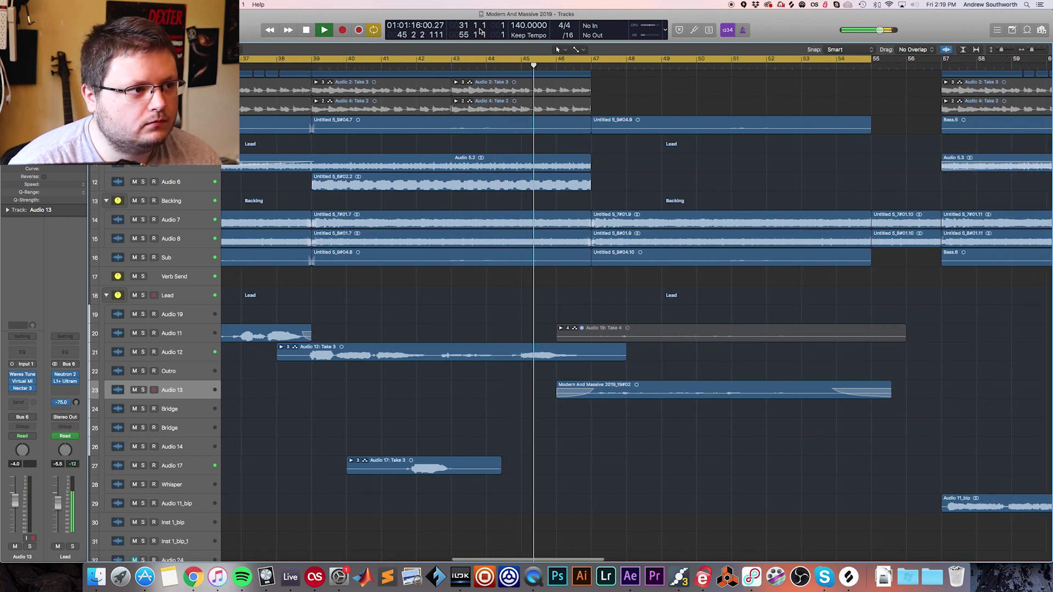
Turn off cycling and follow the playback through the Audio 13 vocal section to about bar 55.
{"action": "left_click", "coordinate": [374, 30]}
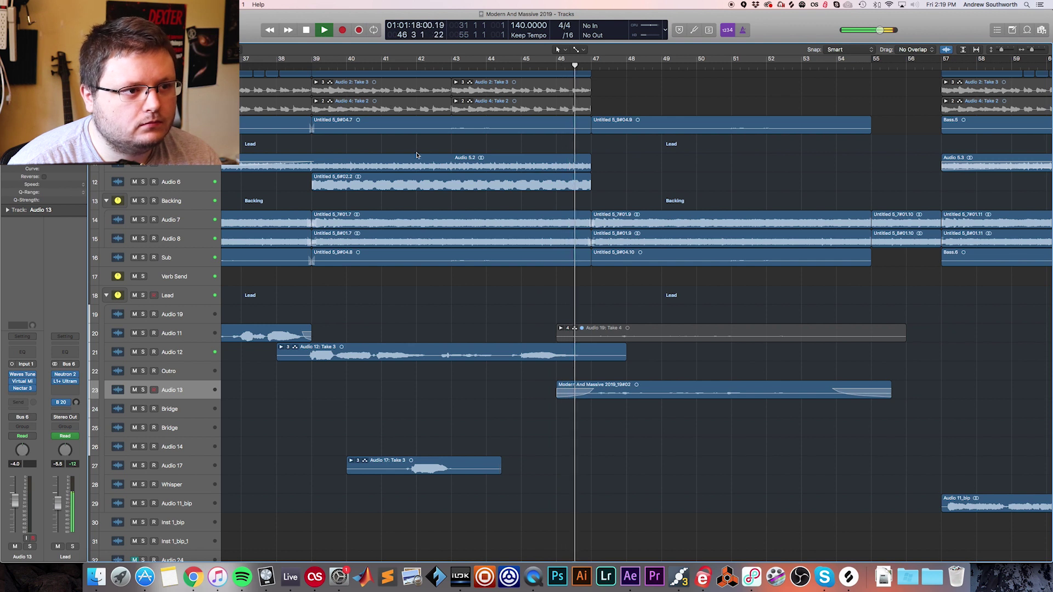
{"action": "scroll", "coordinate": [422, 158], "scroll_direction": "right", "scroll_amount": 2}
{"action": "scroll", "coordinate": [422, 158], "scroll_direction": "right", "scroll_amount": 3}
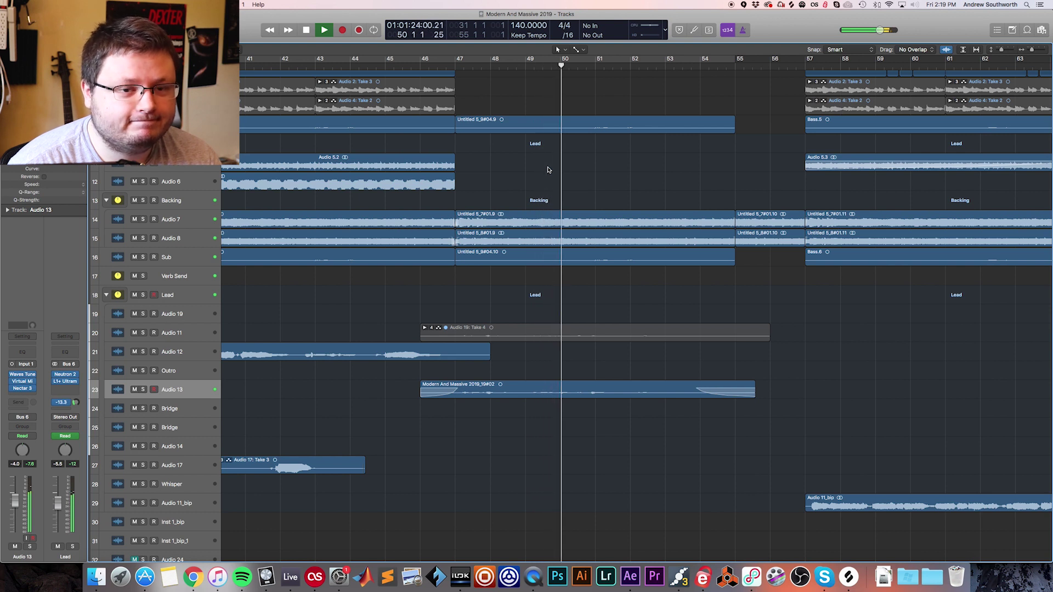
{"action": "scroll", "coordinate": [547, 169], "scroll_direction": "right", "scroll_amount": 3}
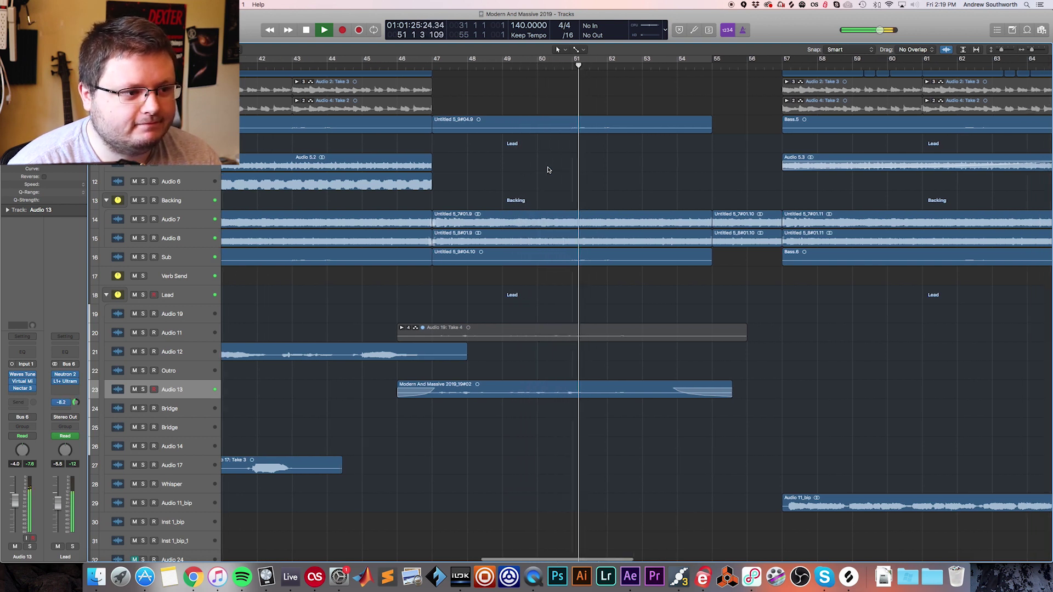
{"action": "scroll", "coordinate": [547, 170], "scroll_direction": "right", "scroll_amount": 3}
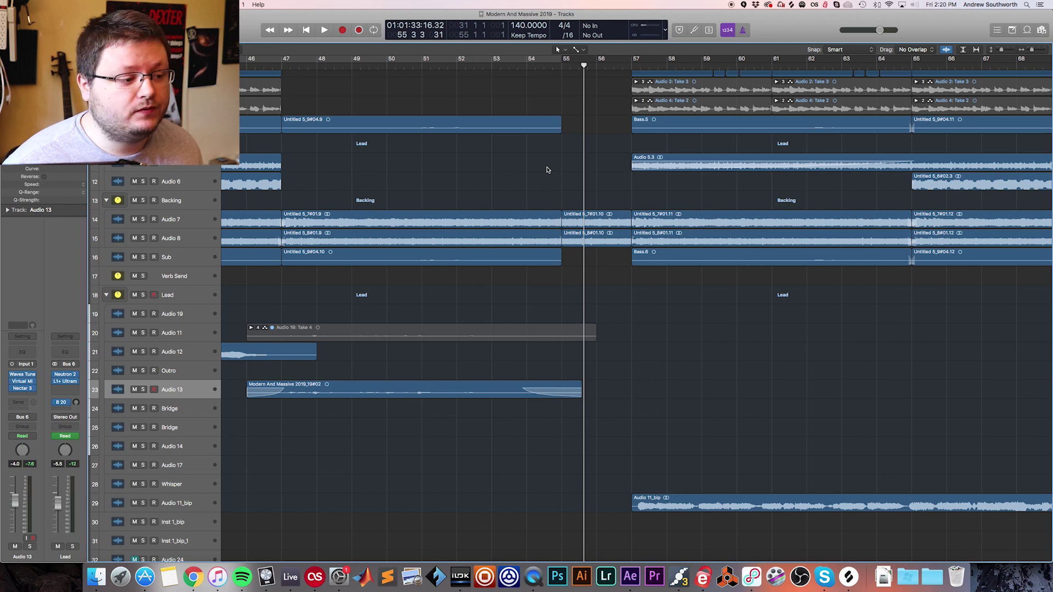
{"action": "scroll", "coordinate": [546, 170], "scroll_direction": "right", "scroll_amount": 5}
{"action": "scroll", "coordinate": [400, 378], "scroll_direction": "left", "scroll_amount": 6}
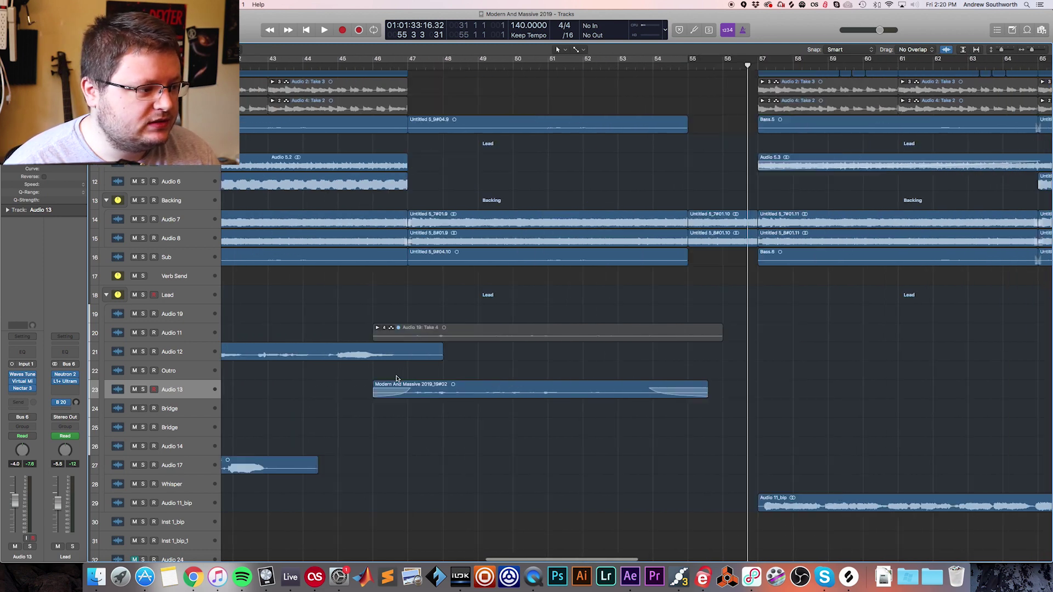
Solo the Audio 13 track with its vocal region selected and set the cycle range from bar 46 to bar 55.
{"action": "left_click", "coordinate": [199, 390]}
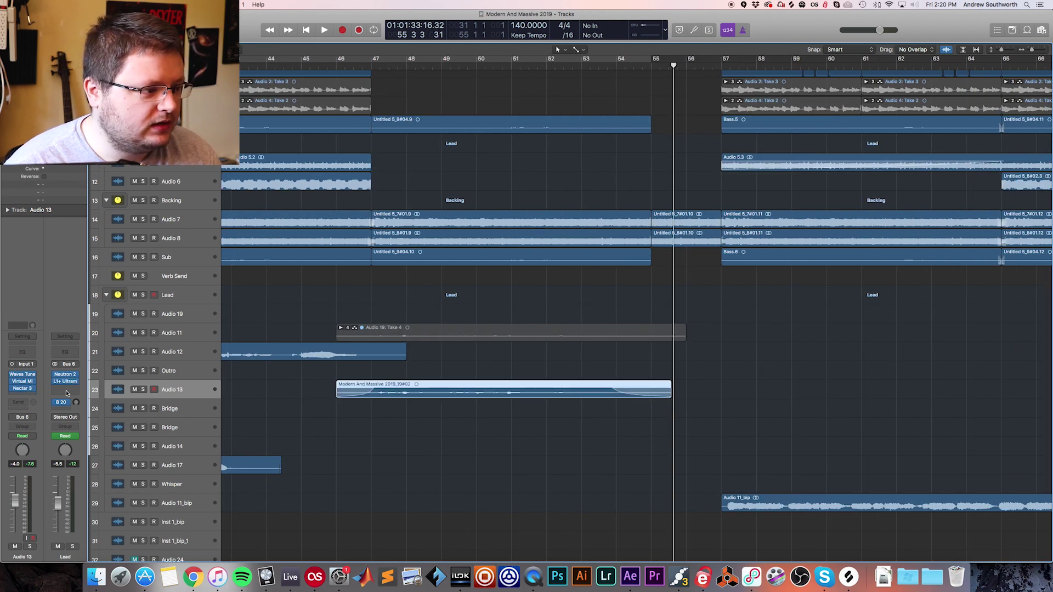
{"action": "left_click", "coordinate": [145, 391]}
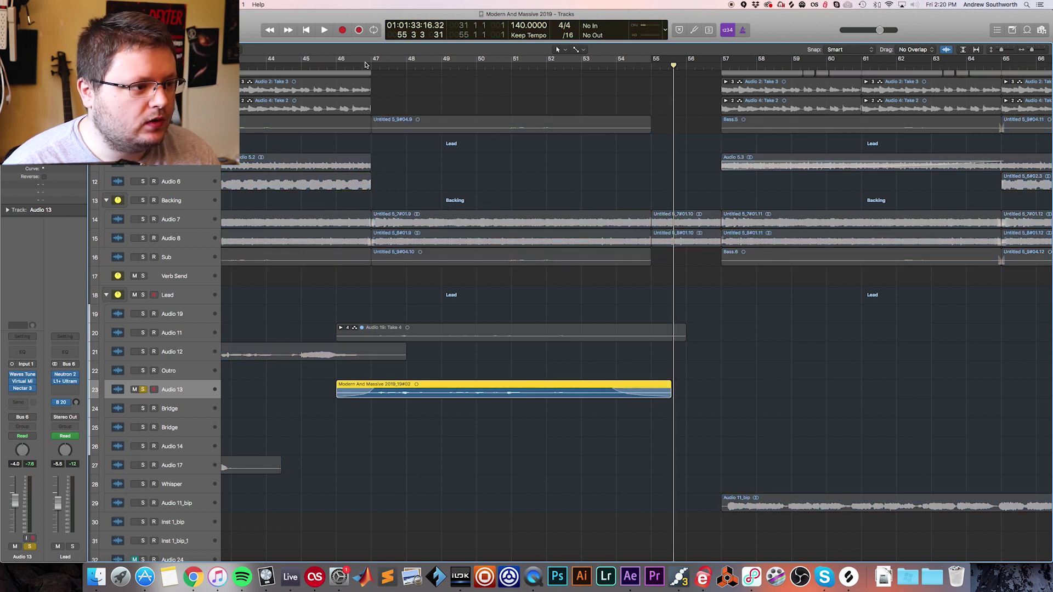
{"action": "left_click_drag", "start_coordinate": [339, 62], "coordinate": [653, 62]}
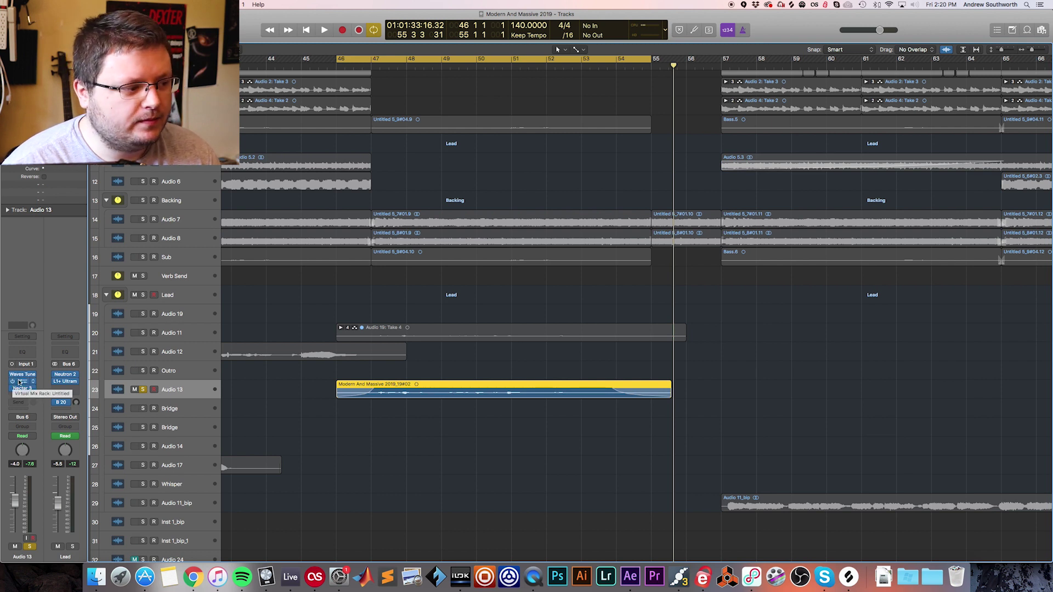
Open Waves Tune on Audio 13, examine the corrected vocal notes along the timeline, and close the plug-in.
{"action": "left_click", "coordinate": [35, 367]}
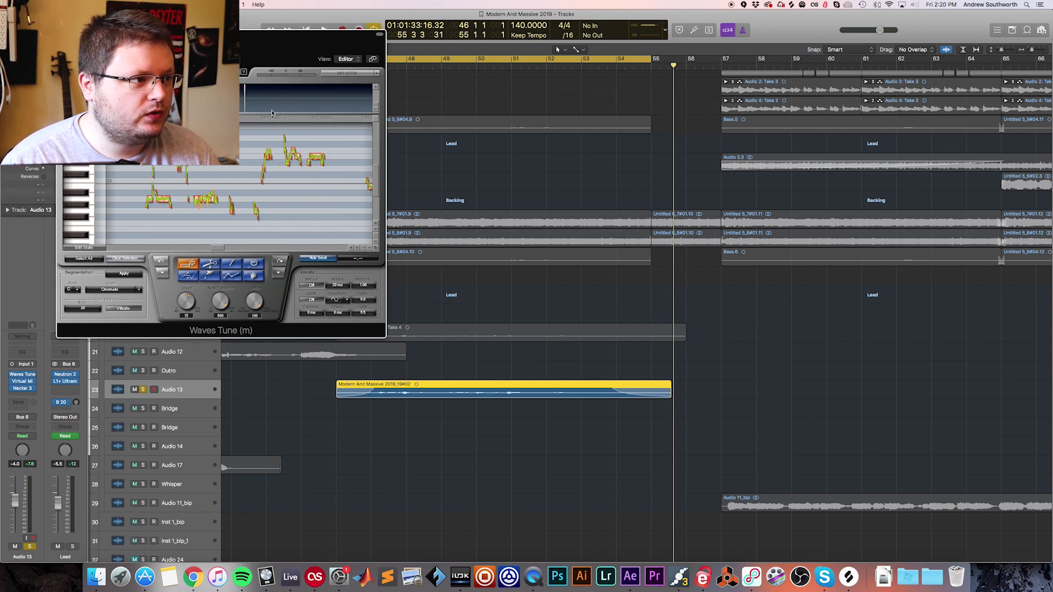
{"action": "left_click_drag", "start_coordinate": [264, 46], "coordinate": [797, 90]}
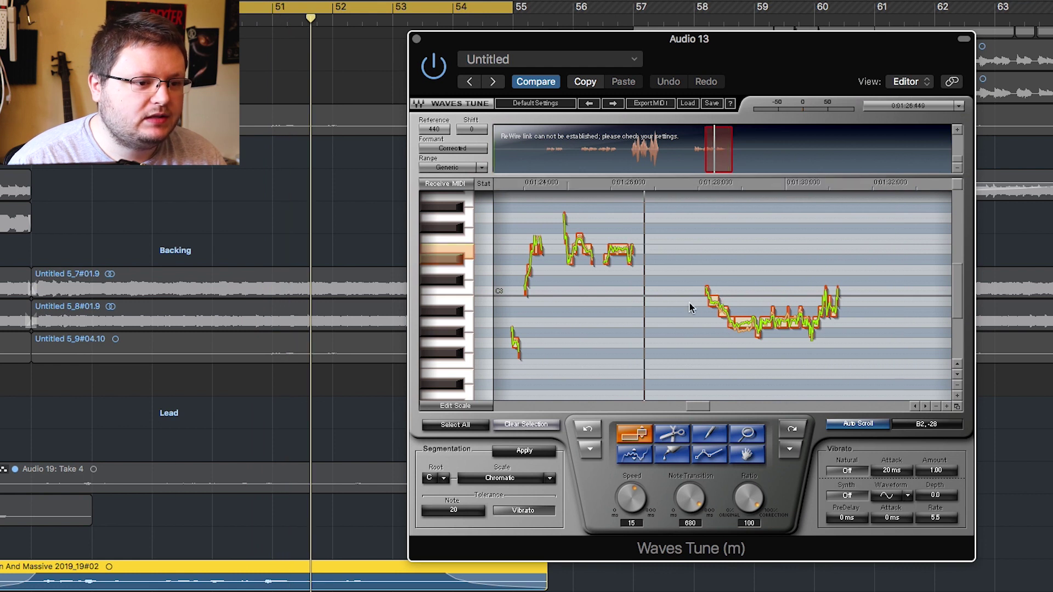
{"action": "scroll", "coordinate": [693, 308], "scroll_direction": "left", "scroll_amount": 5}
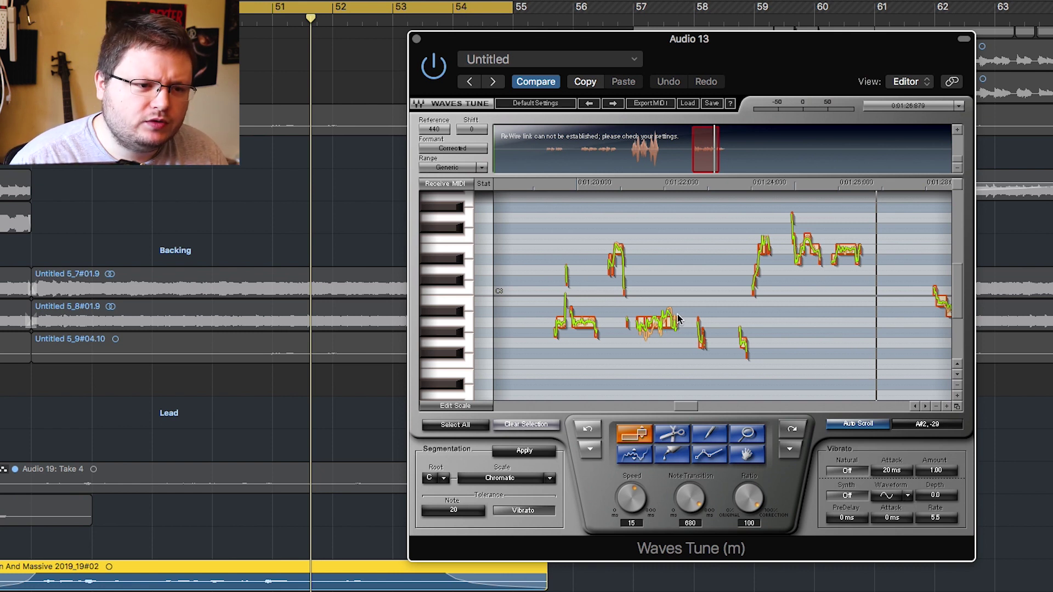
{"action": "scroll", "coordinate": [677, 315], "scroll_direction": "right", "scroll_amount": 3}
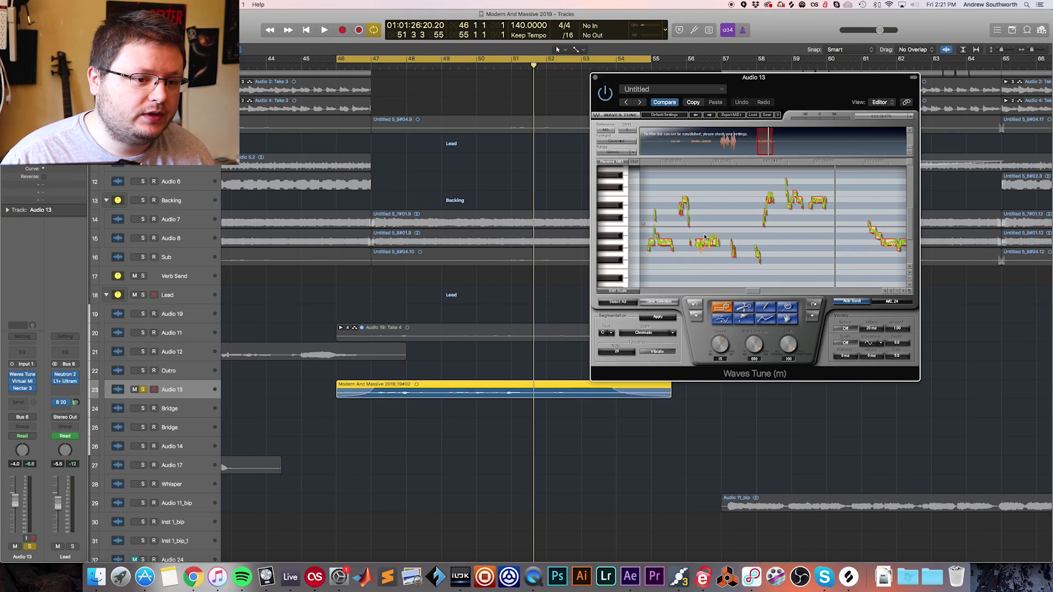
{"action": "scroll", "coordinate": [706, 237], "scroll_direction": "right", "scroll_amount": 5}
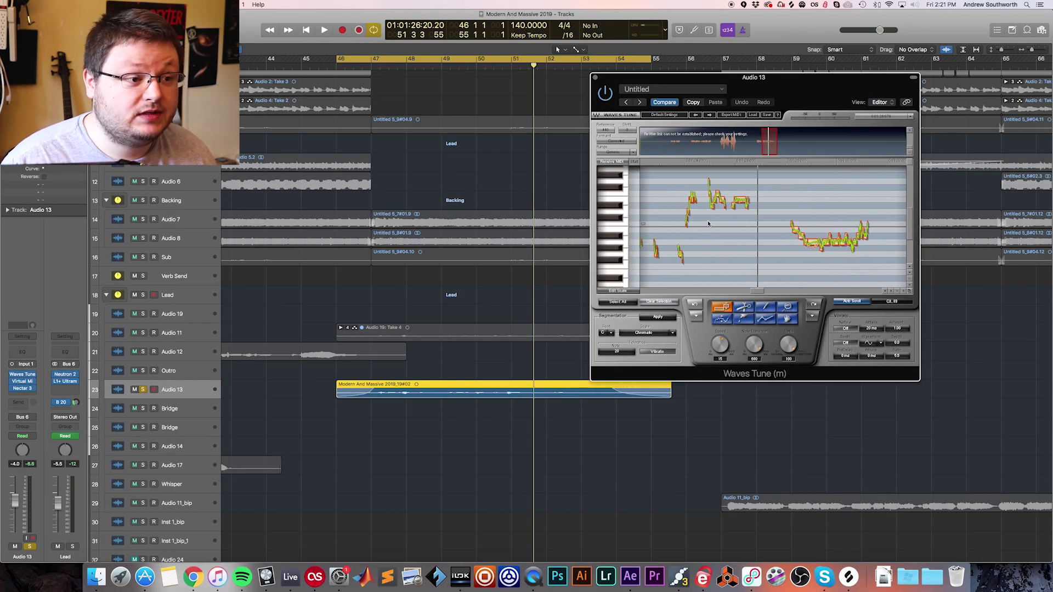
{"action": "left_click", "coordinate": [597, 79]}
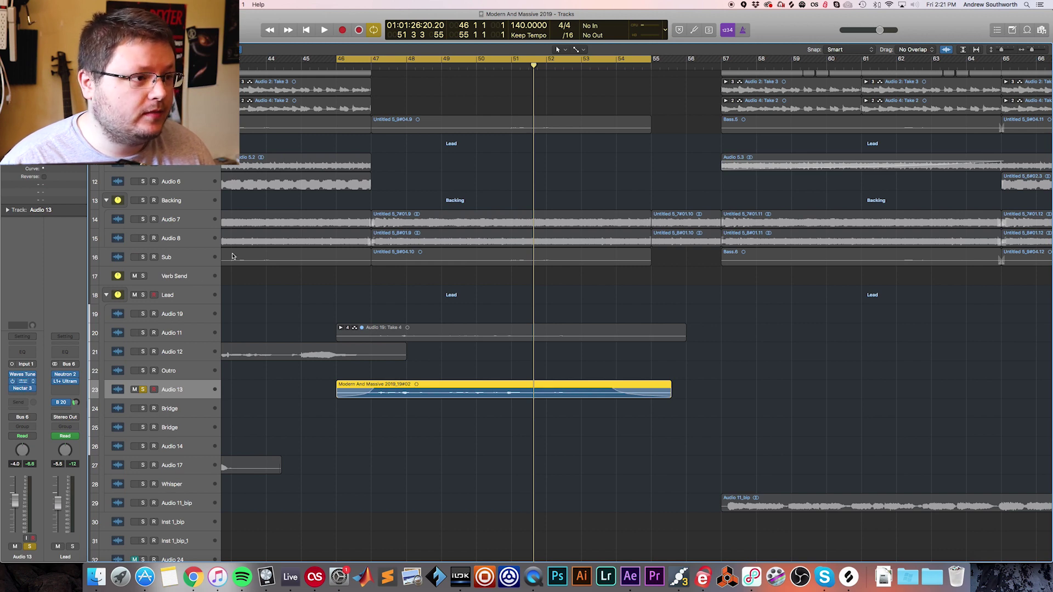
Open the Virtual Mix Rack on Audio 13 and view the microphone models available in its Classic Tubes module.
{"action": "key", "text": "v"}
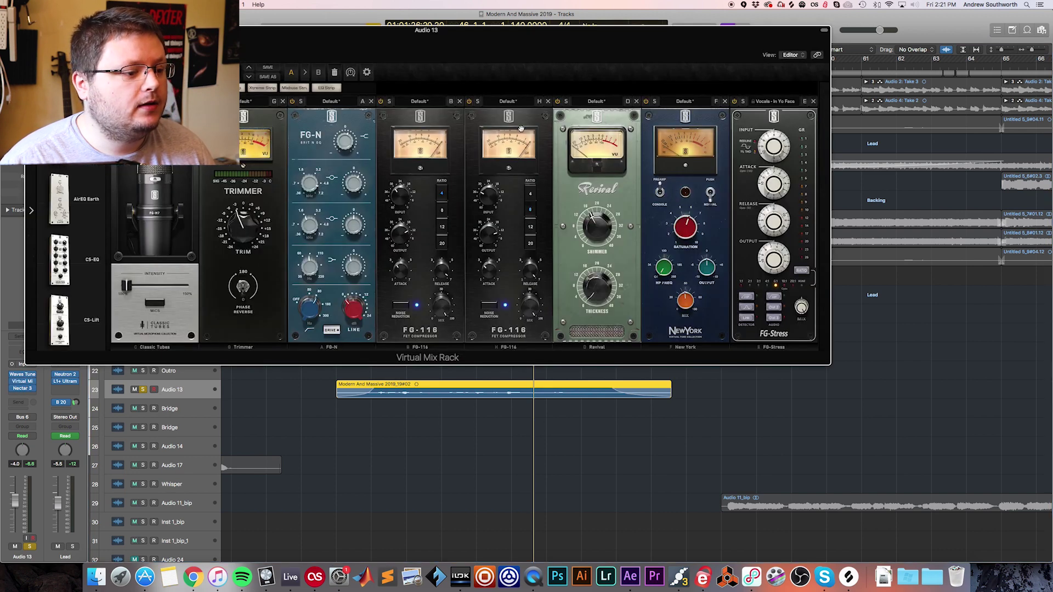
{"action": "left_click_drag", "start_coordinate": [456, 51], "coordinate": [571, 123]}
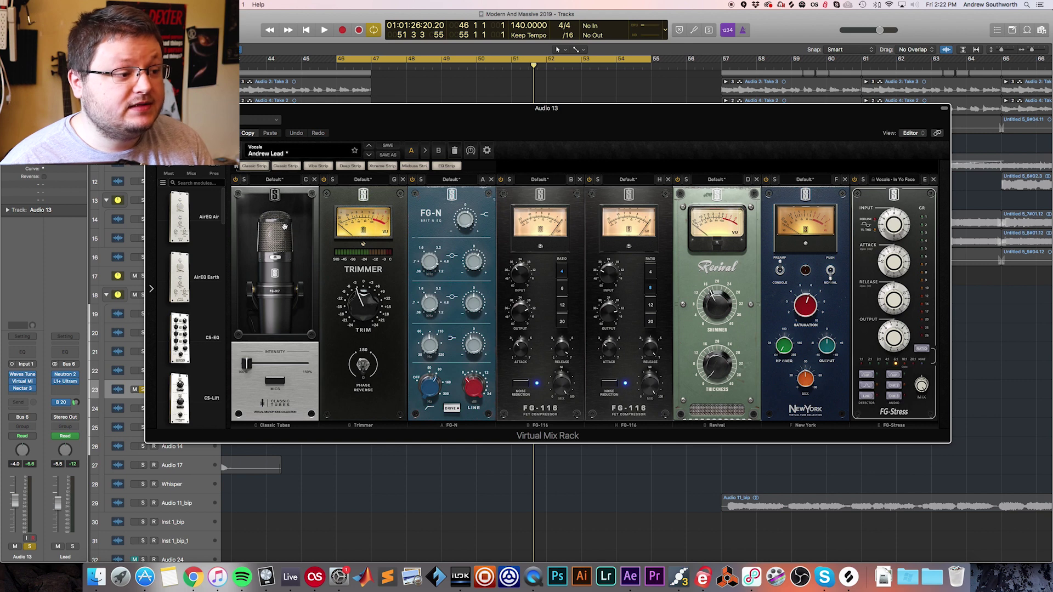
{"action": "left_click", "coordinate": [276, 381]}
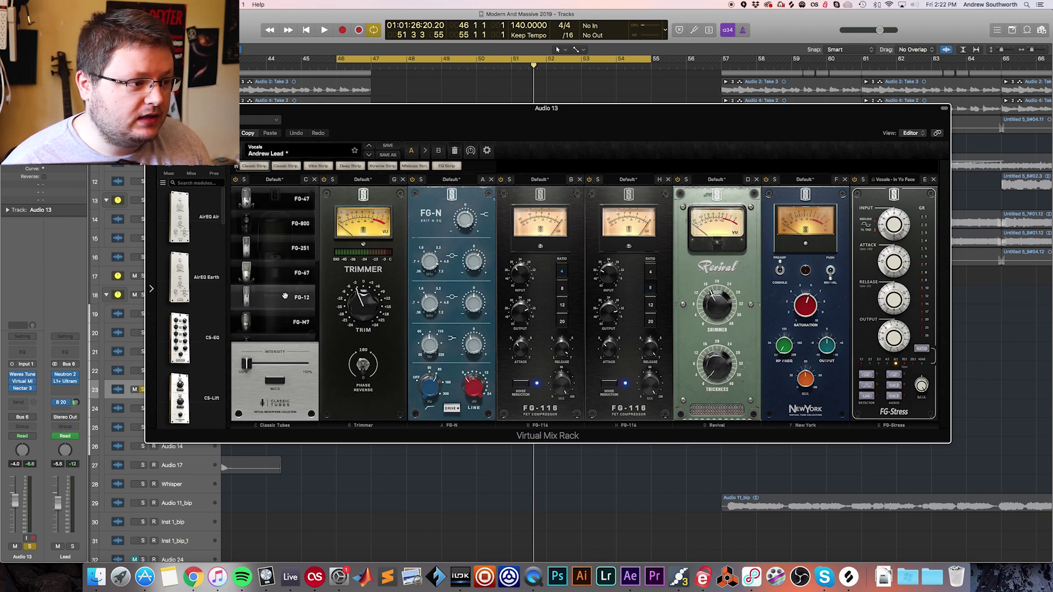
{"action": "left_click", "coordinate": [275, 381]}
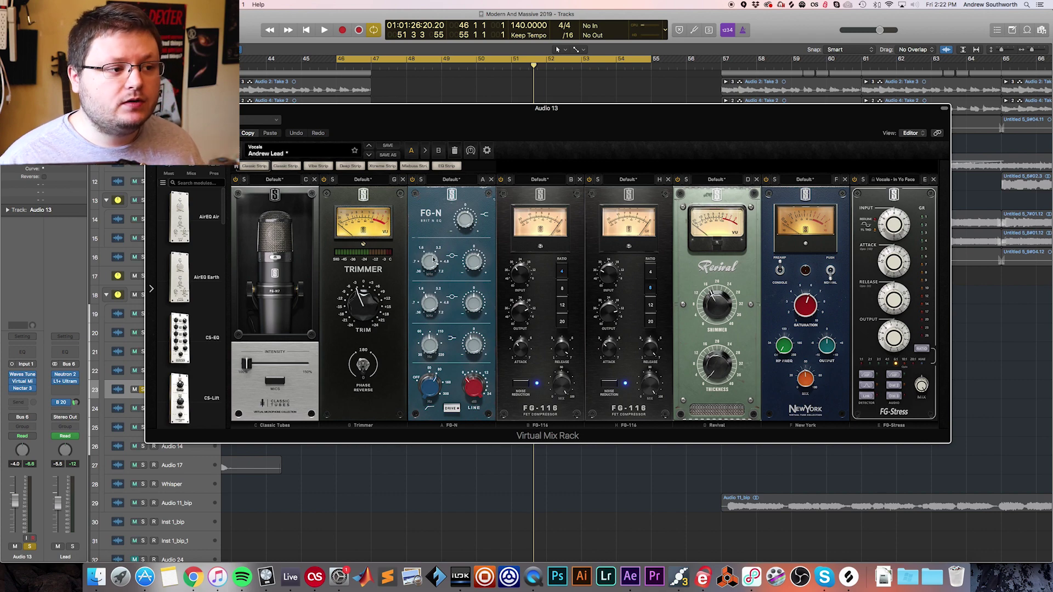
Play the soloed vocal through the Virtual Mix Rack, stop it, and reposition the rack so all its modules are visible.
{"action": "key", "text": "space"}
{"action": "left_click_drag", "start_coordinate": [445, 135], "coordinate": [547, 250]}
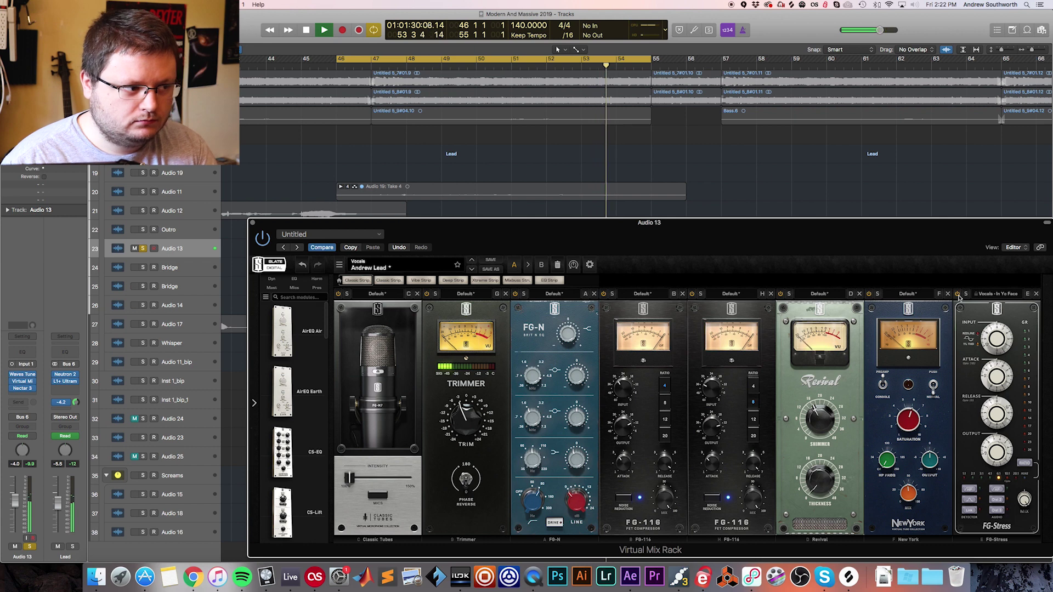
{"action": "key", "text": "space"}
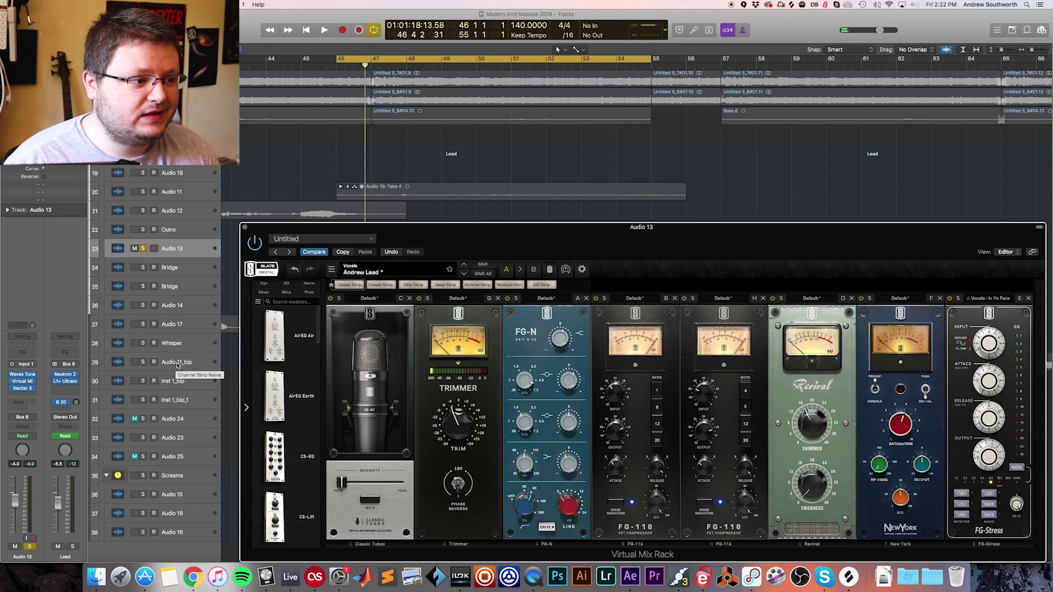
{"action": "left_click_drag", "start_coordinate": [438, 248], "coordinate": [386, 209]}
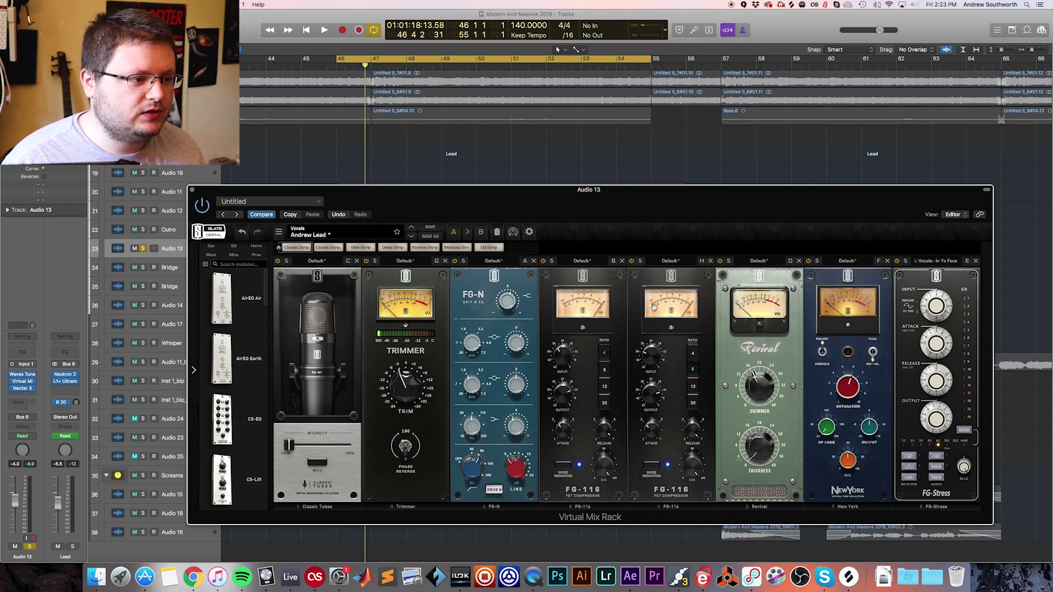
{"action": "left_click_drag", "start_coordinate": [521, 209], "coordinate": [489, 224]}
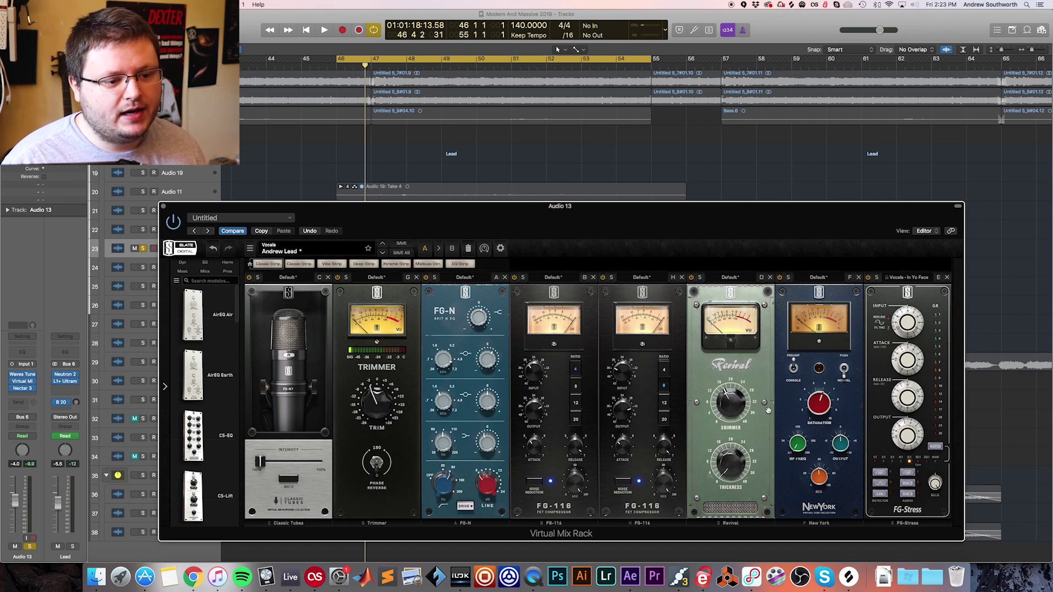
Review the rack's modules, audition the soloed vocal through them again, and close the Virtual Mix Rack.
{"action": "mouse_move", "coordinate": [819, 480]}
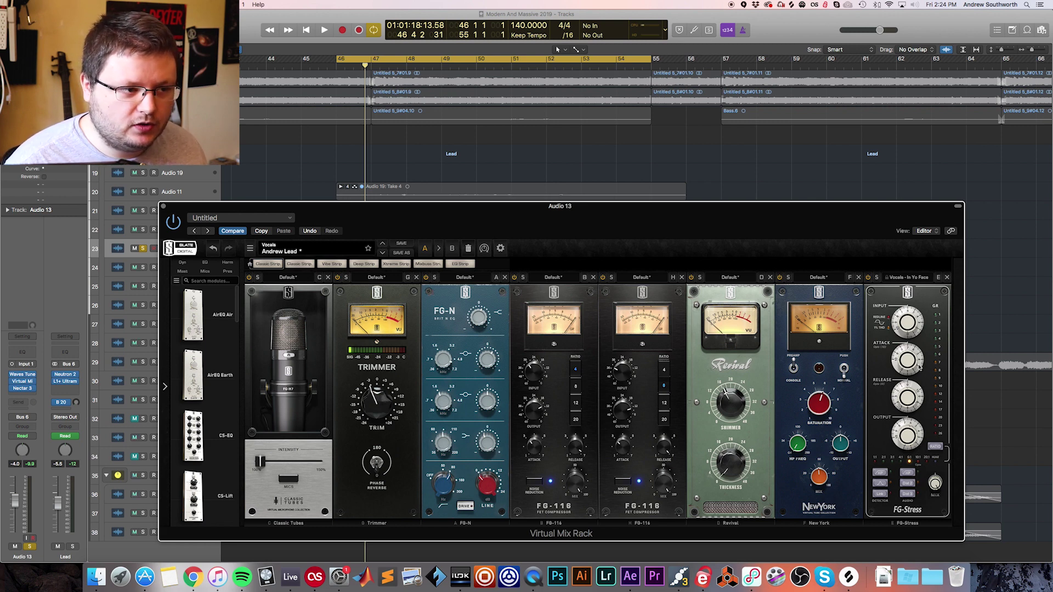
{"action": "left_click_drag", "start_coordinate": [653, 207], "coordinate": [675, 194]}
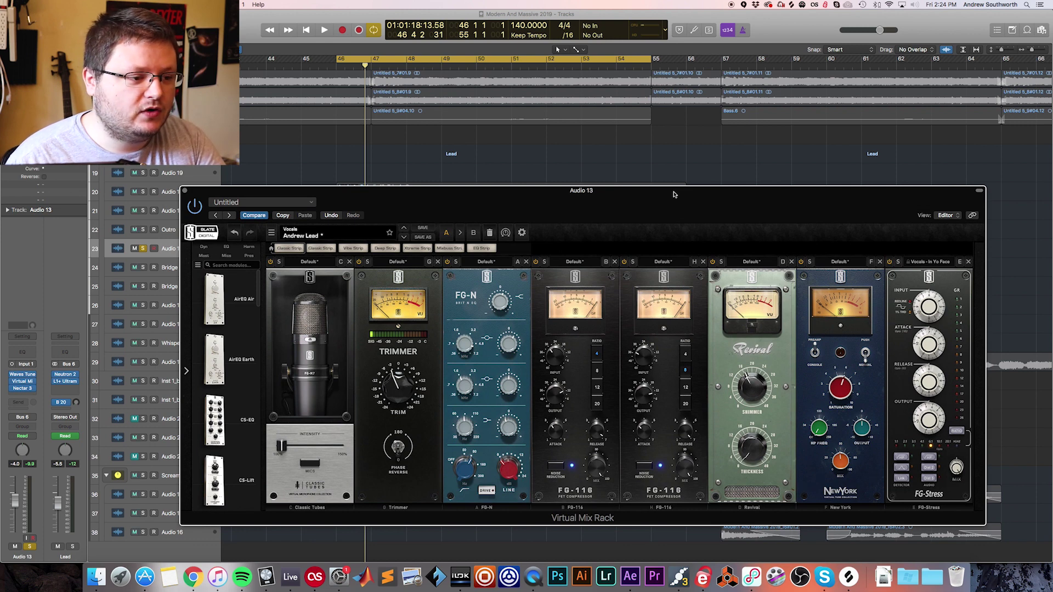
{"action": "left_click_drag", "start_coordinate": [674, 195], "coordinate": [674, 181]}
{"action": "key", "text": "space"}
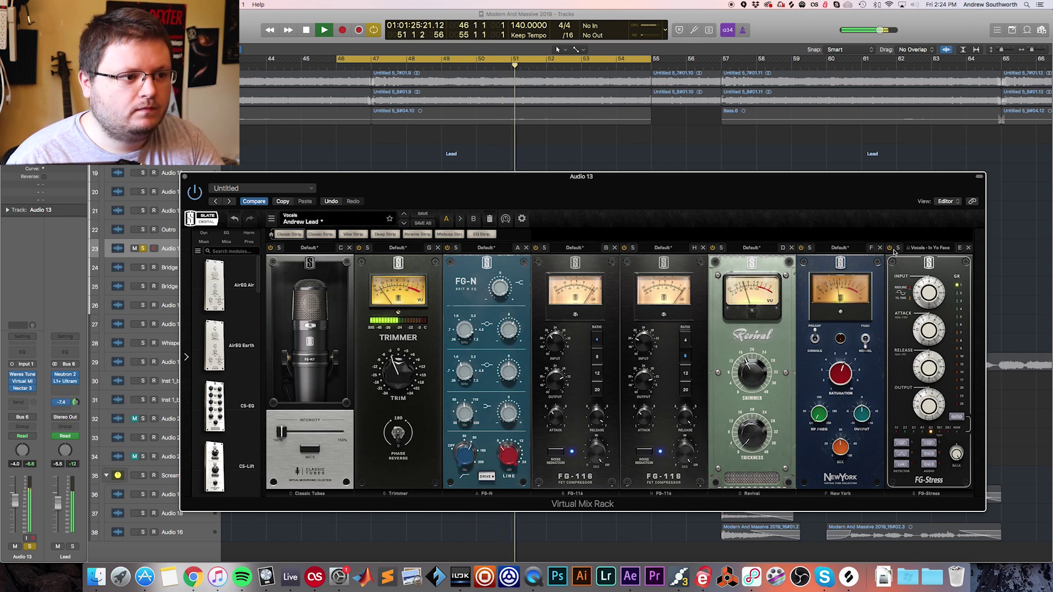
{"action": "key", "text": "space"}
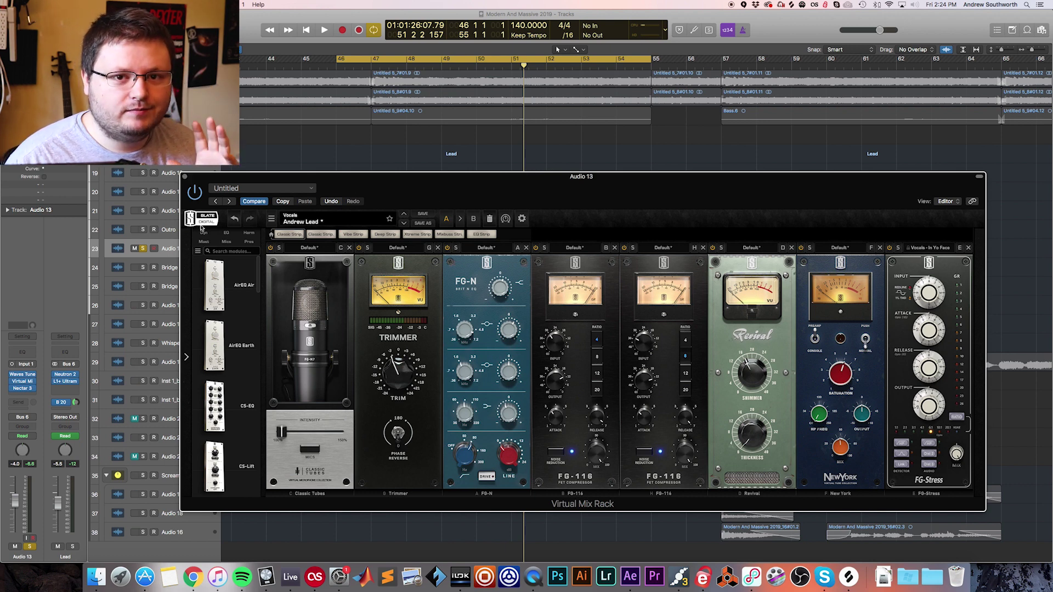
{"action": "left_click", "coordinate": [185, 177]}
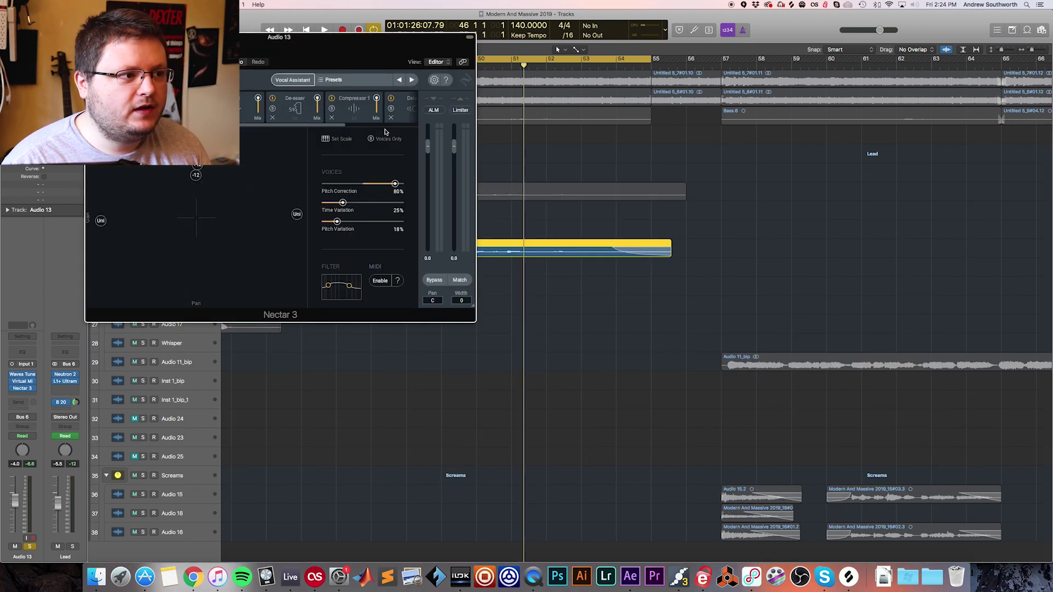
Bring Nectar 3 on Audio 13 fully into view, bypass the plug-in, and play the soloed vocal without it.
{"action": "left_click_drag", "start_coordinate": [321, 62], "coordinate": [715, 174]}
{"action": "left_click_drag", "start_coordinate": [727, 256], "coordinate": [804, 255]}
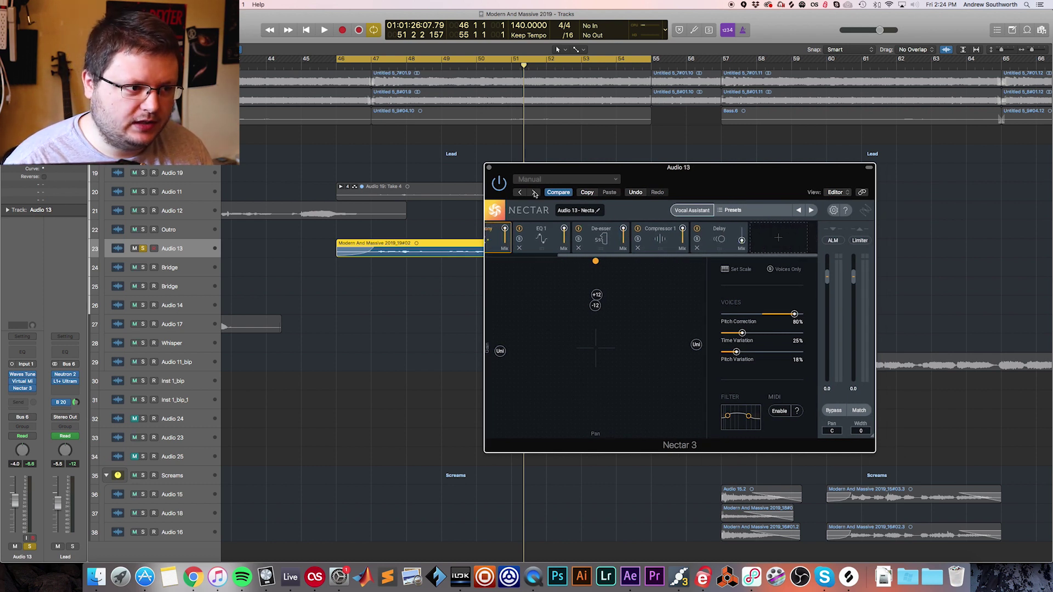
{"action": "left_click", "coordinate": [499, 184]}
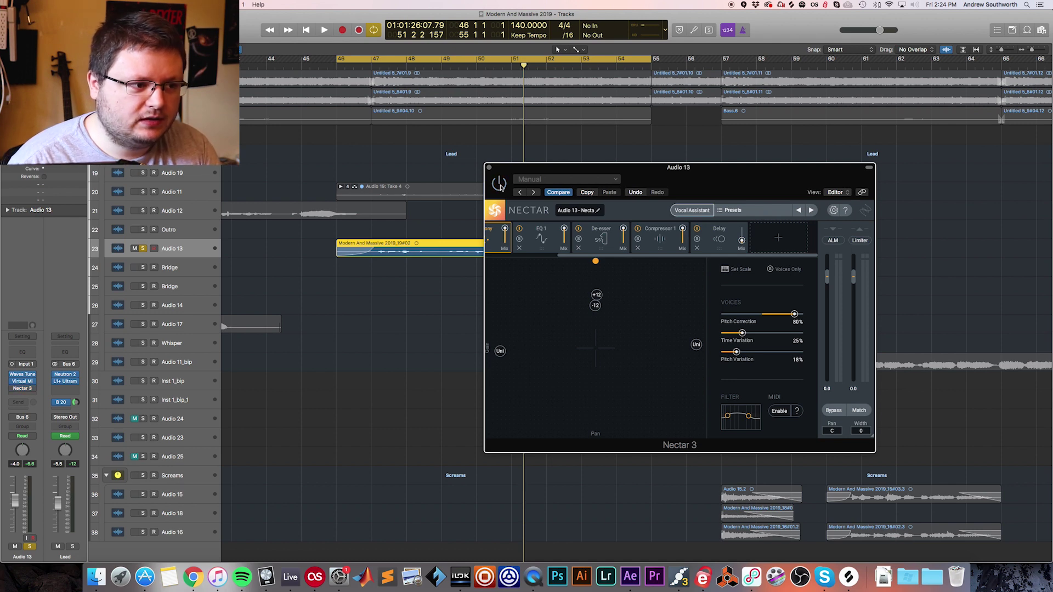
{"action": "key", "text": "space"}
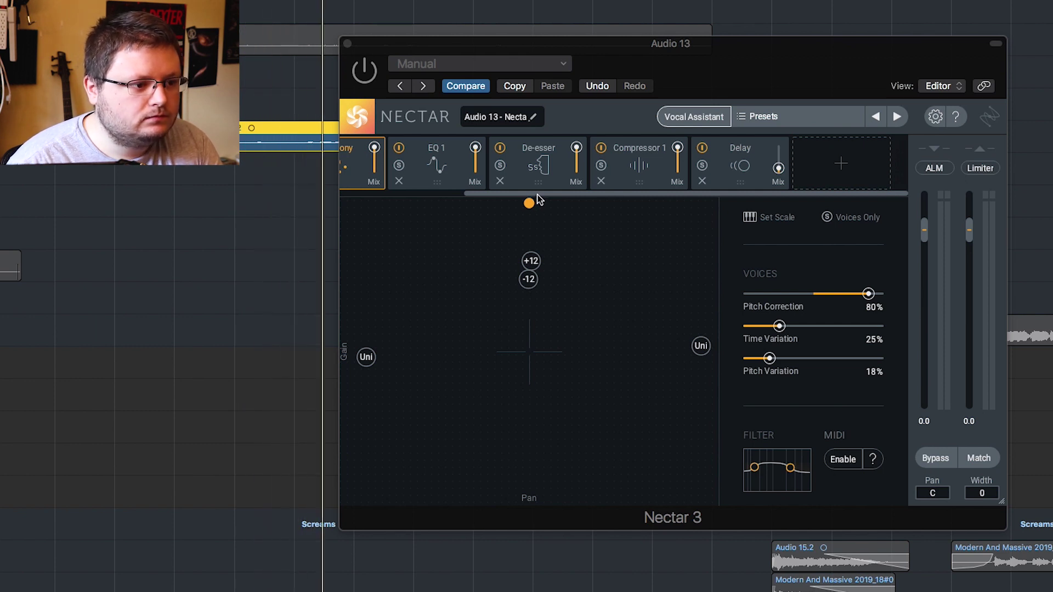
Look over Nectar 3's module chain from Pitch to Delay and switch the plug-in back on.
{"action": "left_click", "coordinate": [431, 195]}
{"action": "left_click_drag", "start_coordinate": [431, 195], "coordinate": [405, 196]}
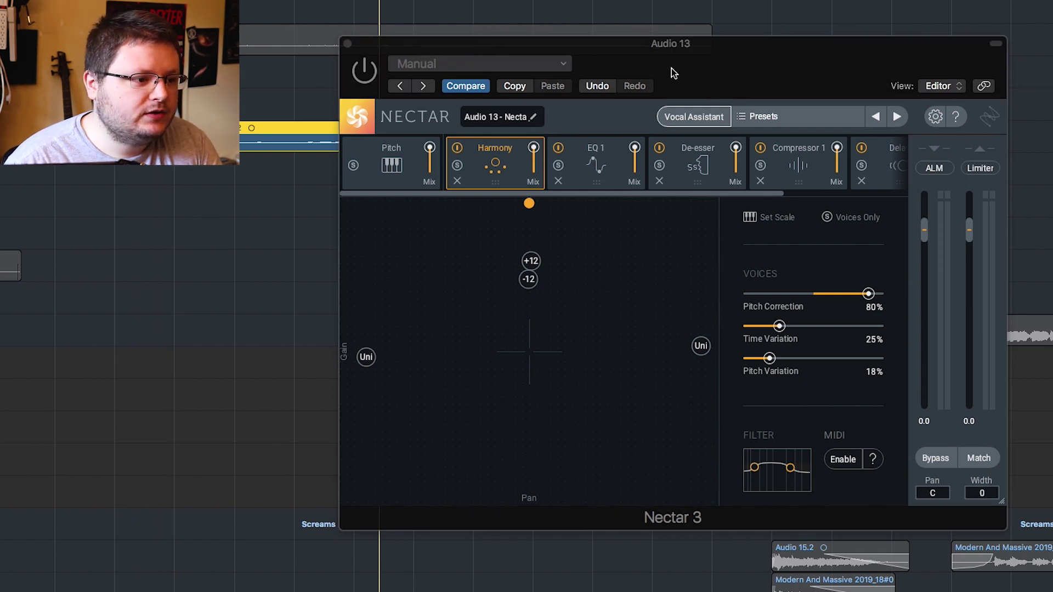
{"action": "scroll", "coordinate": [714, 151], "scroll_direction": "right", "scroll_amount": 3}
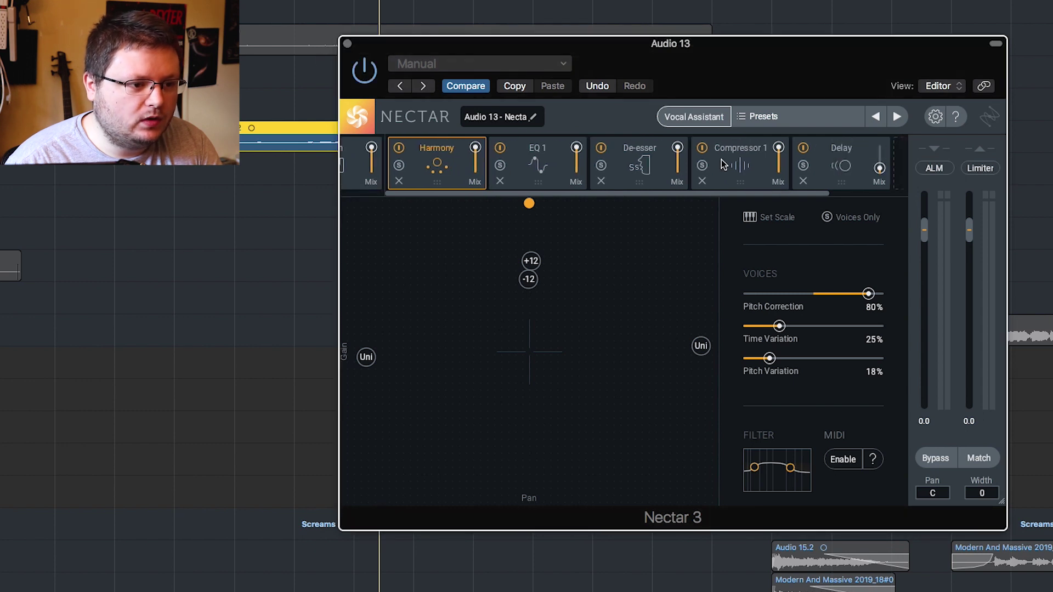
Look over Nectar 3's Pitch and Harmony modules and shift Harmony's far-panned unison voice to gain -10.2 and pan 96.9.
{"action": "scroll", "coordinate": [575, 146], "scroll_direction": "left", "scroll_amount": 3}
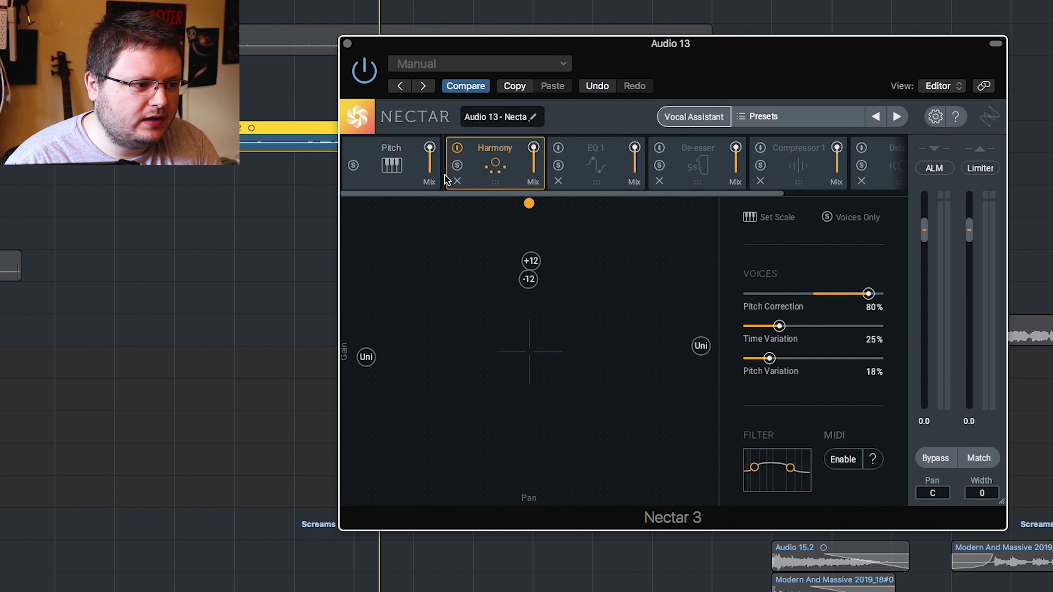
{"action": "left_click", "coordinate": [381, 148]}
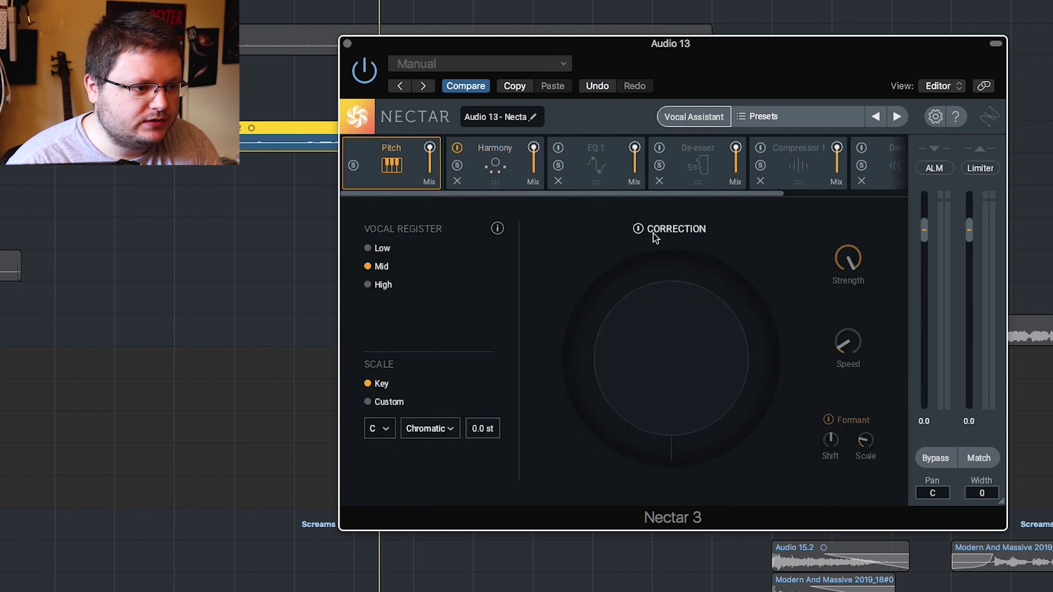
{"action": "left_click", "coordinate": [501, 163]}
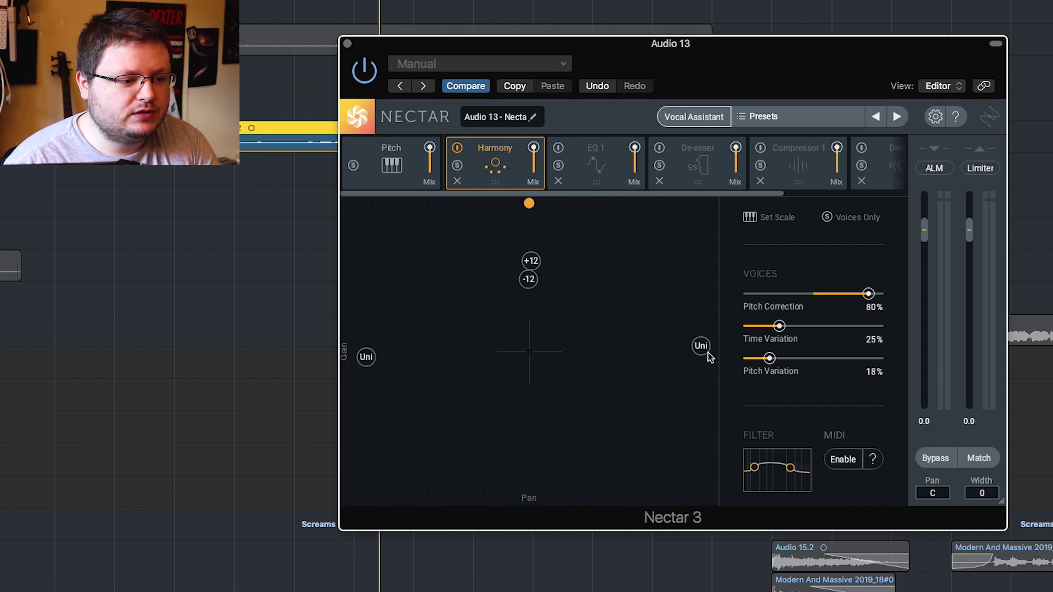
{"action": "left_click", "coordinate": [370, 361]}
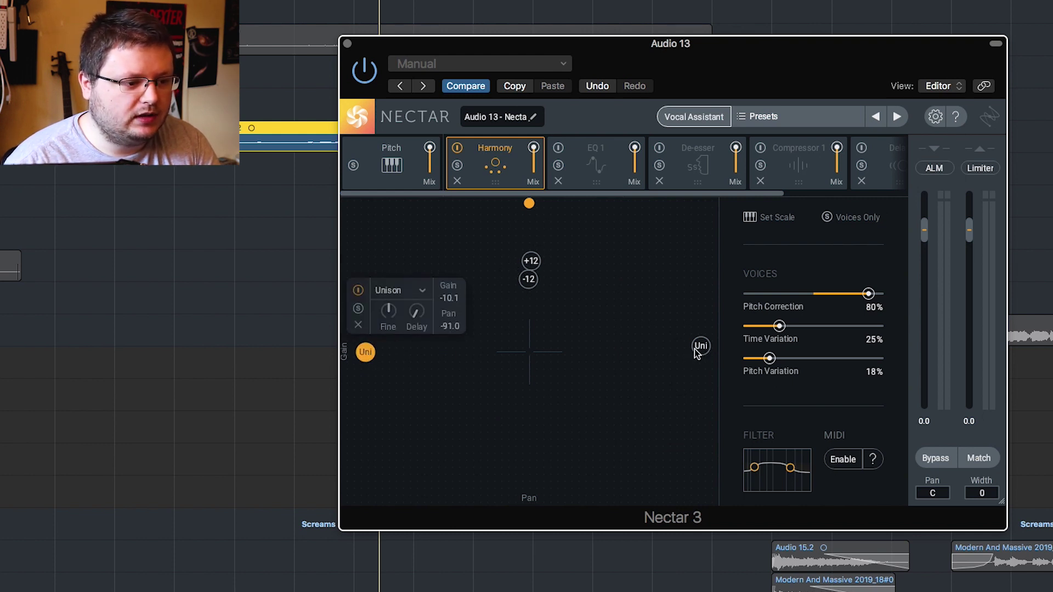
{"action": "left_click_drag", "start_coordinate": [695, 349], "coordinate": [697, 357]}
Compare the soloed vocal with the Harmony module bypassed and active, leaving the module switched on.
{"action": "left_click_drag", "start_coordinate": [655, 61], "coordinate": [657, 92]}
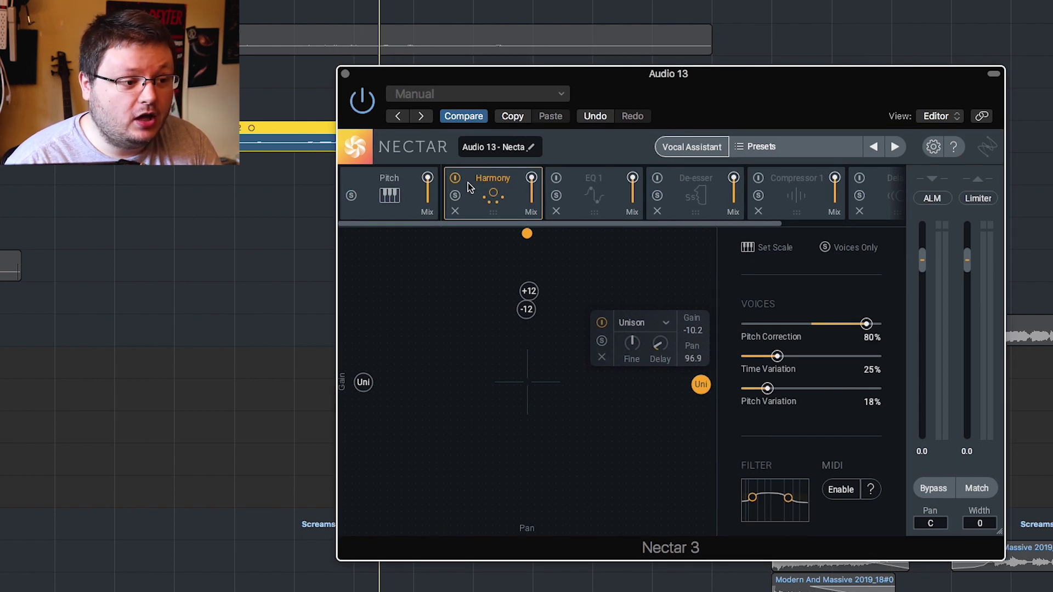
{"action": "left_click", "coordinate": [455, 178]}
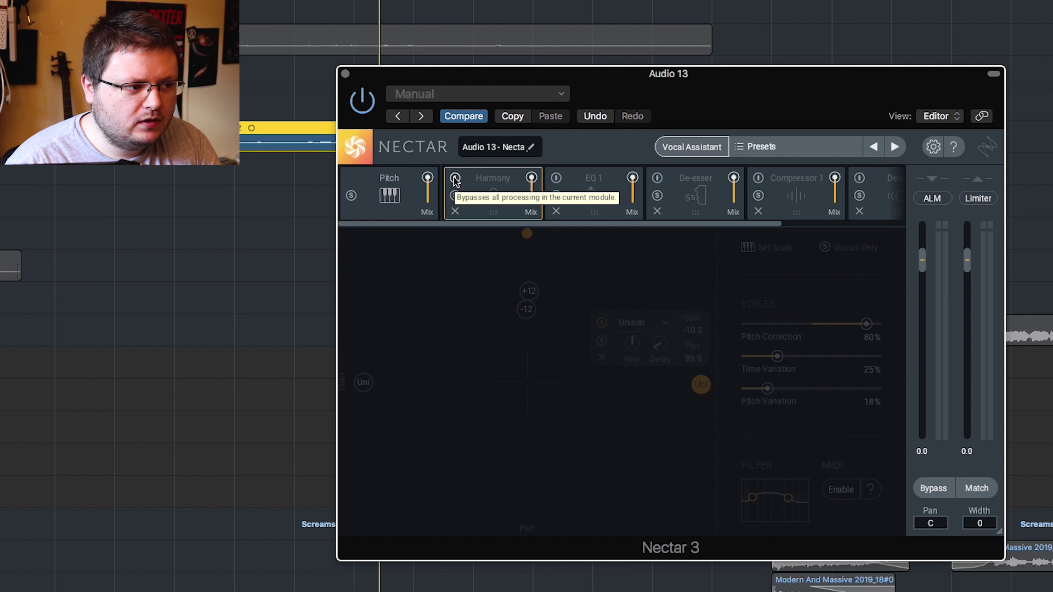
{"action": "left_click", "coordinate": [454, 179]}
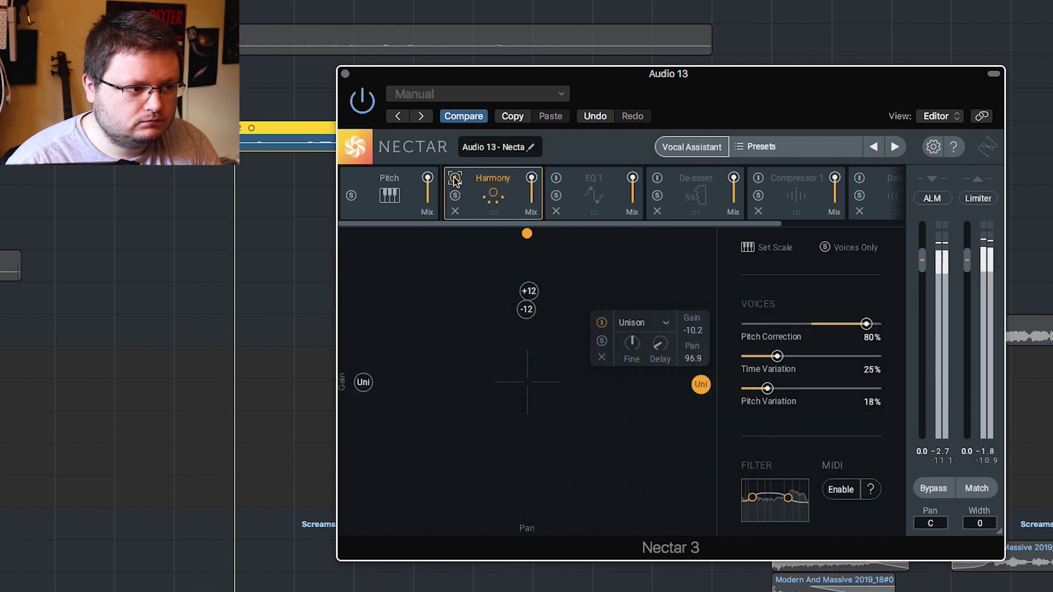
{"action": "left_click", "coordinate": [453, 177]}
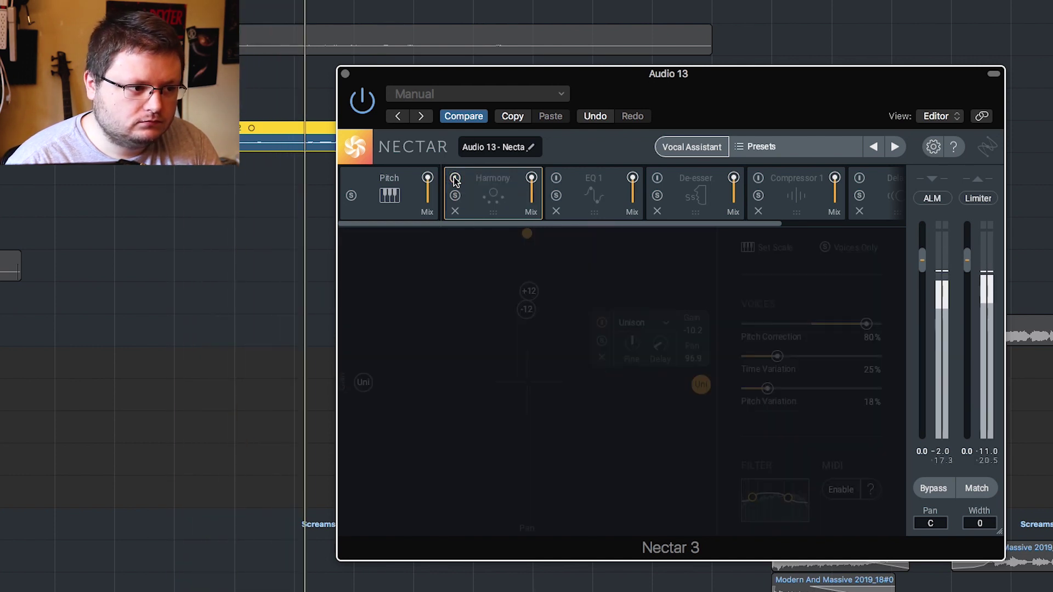
{"action": "left_click", "coordinate": [453, 177]}
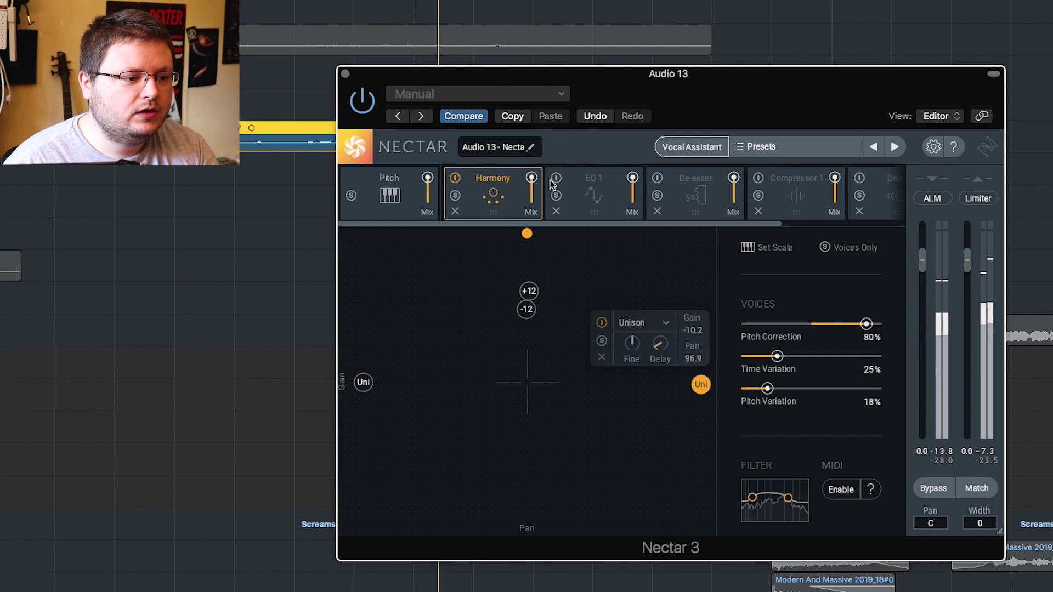
Switch on Nectar 3's EQ 1 module and play the soloed vocal through it.
{"action": "left_click", "coordinate": [574, 179]}
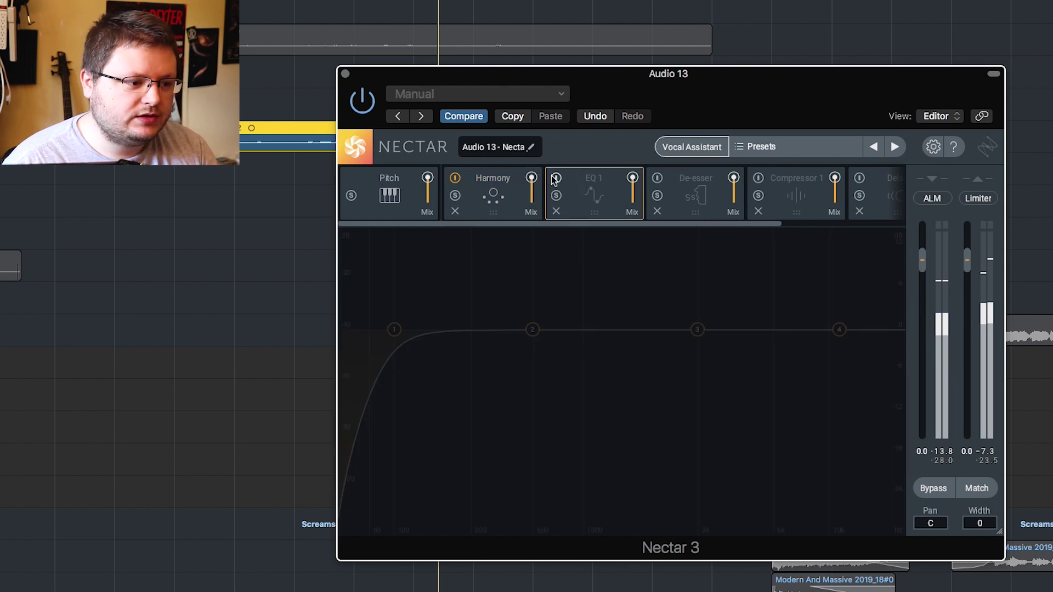
{"action": "left_click", "coordinate": [555, 179]}
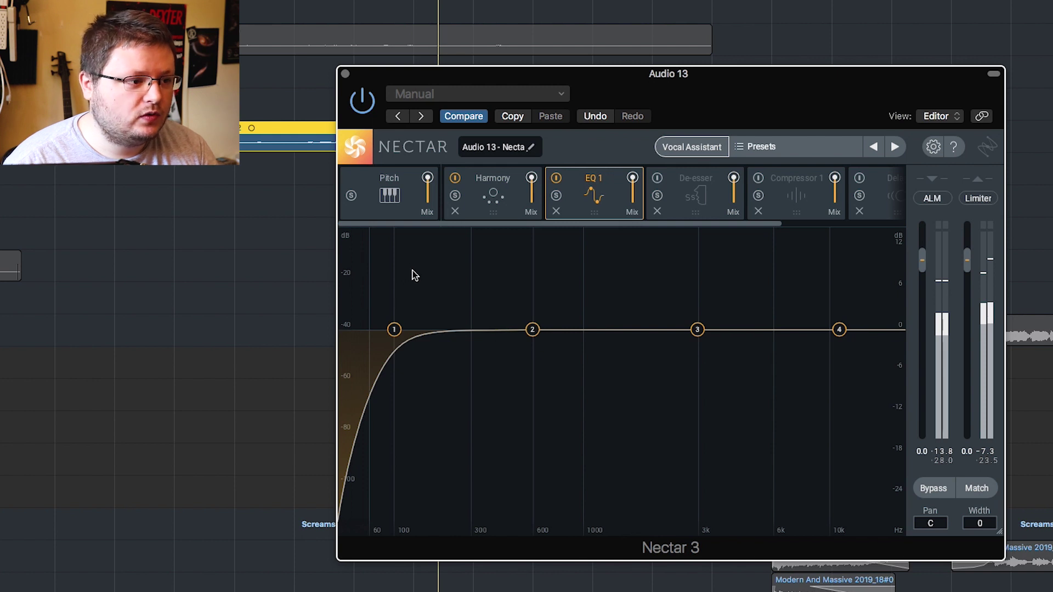
{"action": "key", "text": "space"}
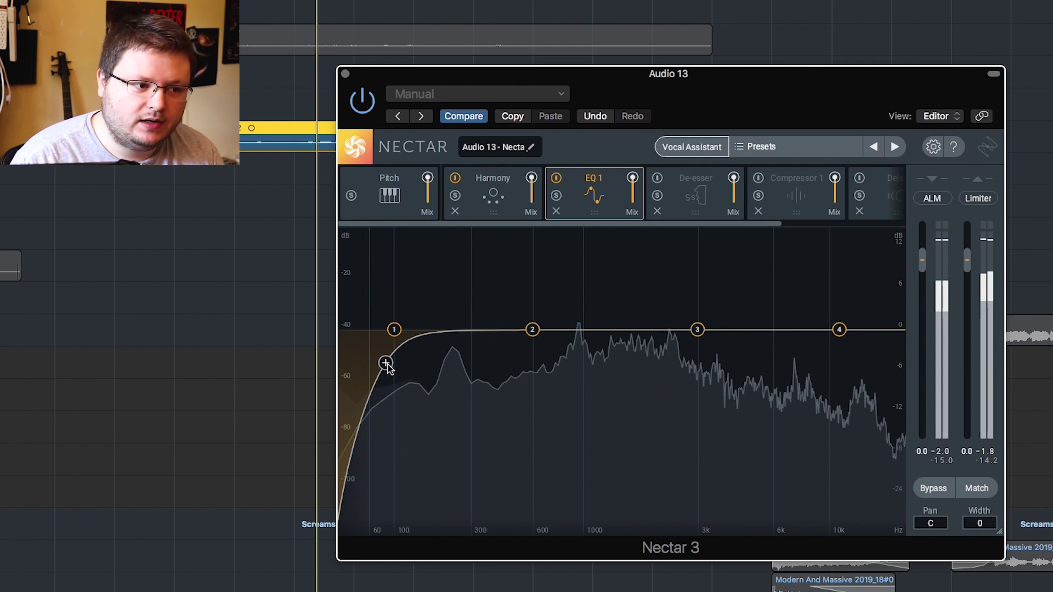
Switch on the De-esser module, setting its cutoff frequency to 5.1 kHz and its threshold to -3.8 dB.
{"action": "left_click", "coordinate": [676, 189]}
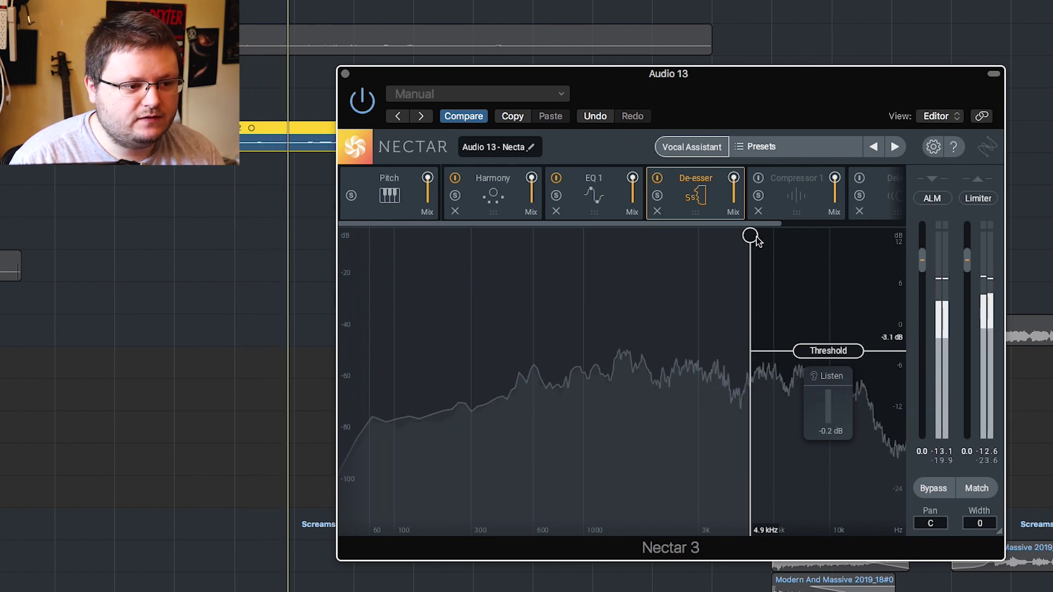
{"action": "mouse_move", "coordinate": [751, 237]}
{"action": "left_mouse_down"}
{"action": "mouse_move", "coordinate": [634, 237]}
{"action": "mouse_move", "coordinate": [757, 240]}
{"action": "left_mouse_up"}
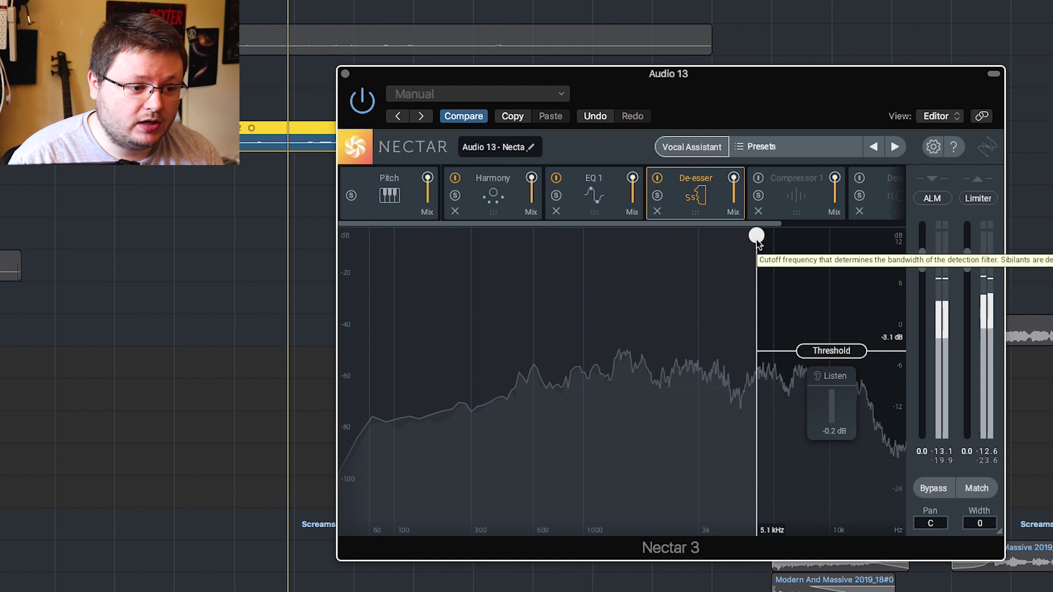
{"action": "left_click_drag", "start_coordinate": [825, 358], "coordinate": [824, 358]}
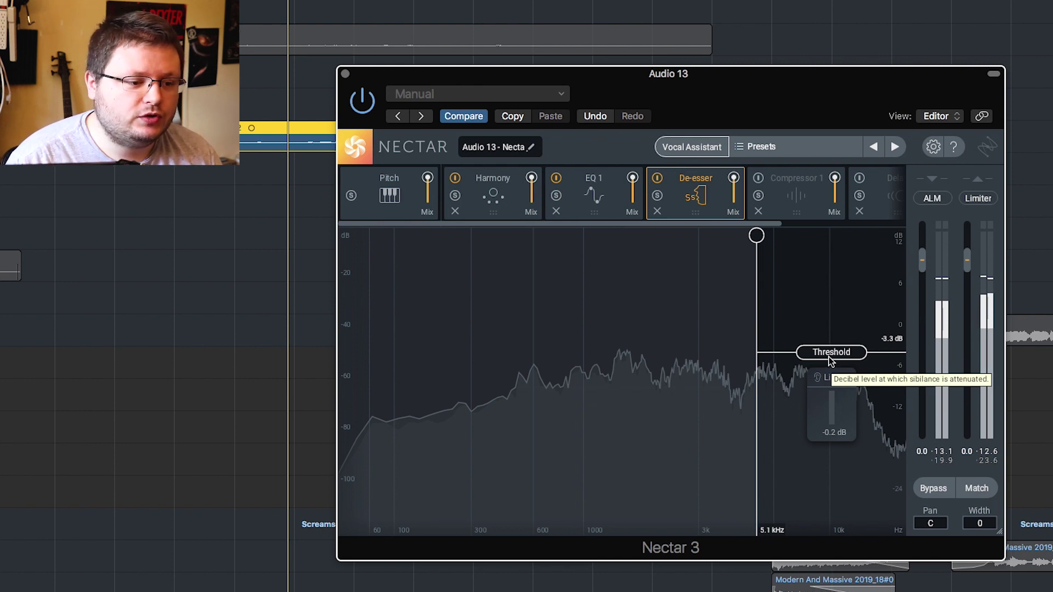
{"action": "left_click_drag", "start_coordinate": [831, 354], "coordinate": [831, 357]}
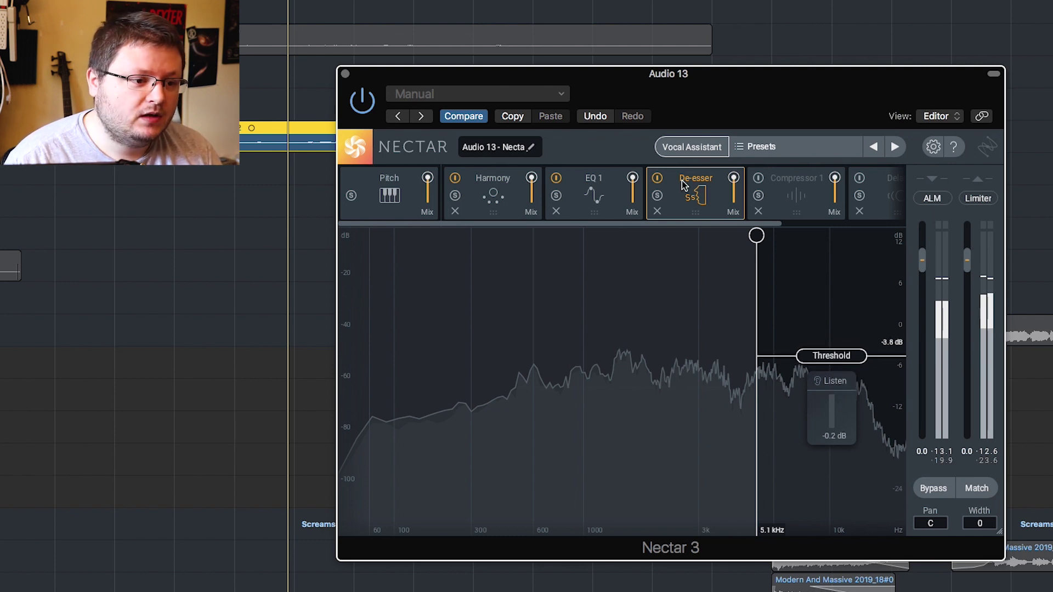
Switch on Nectar 3's Compressor 1 and Delay modules and close the plug-in.
{"action": "left_click", "coordinate": [792, 197]}
{"action": "left_click", "coordinate": [758, 178]}
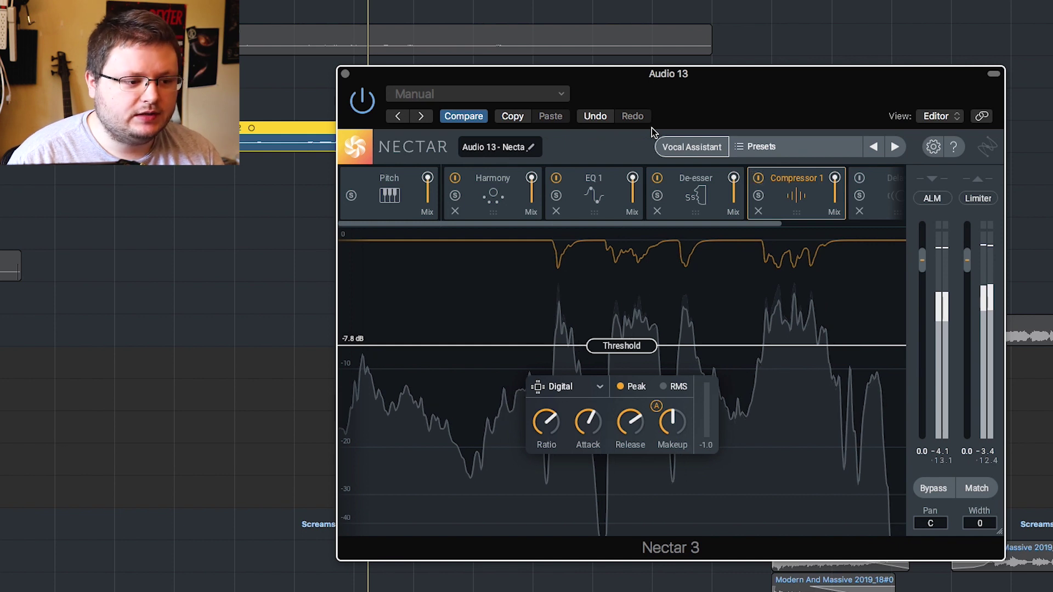
{"action": "mouse_move", "coordinate": [547, 422]}
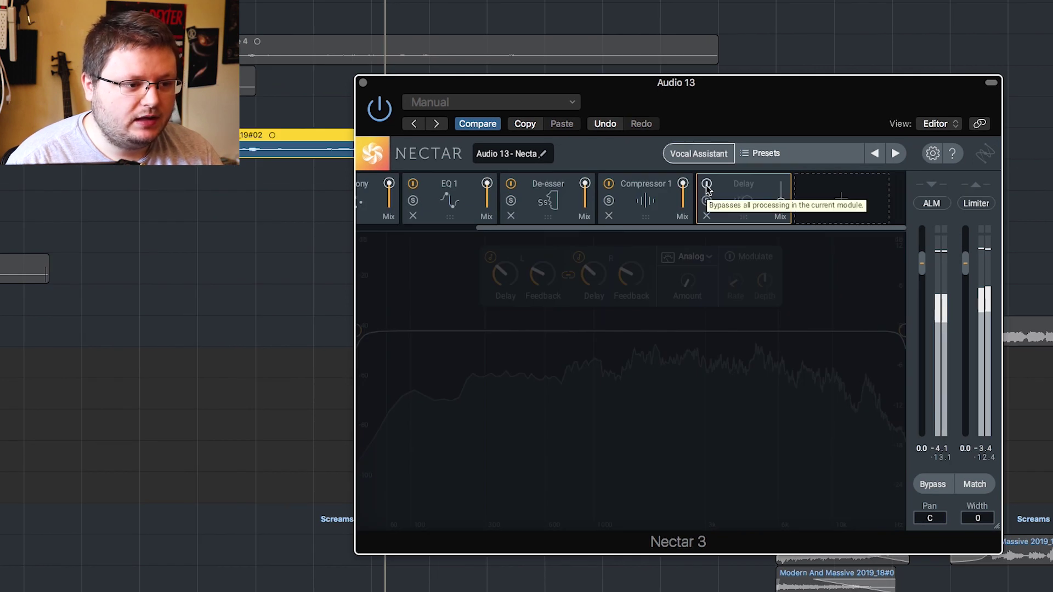
{"action": "left_click", "coordinate": [707, 185]}
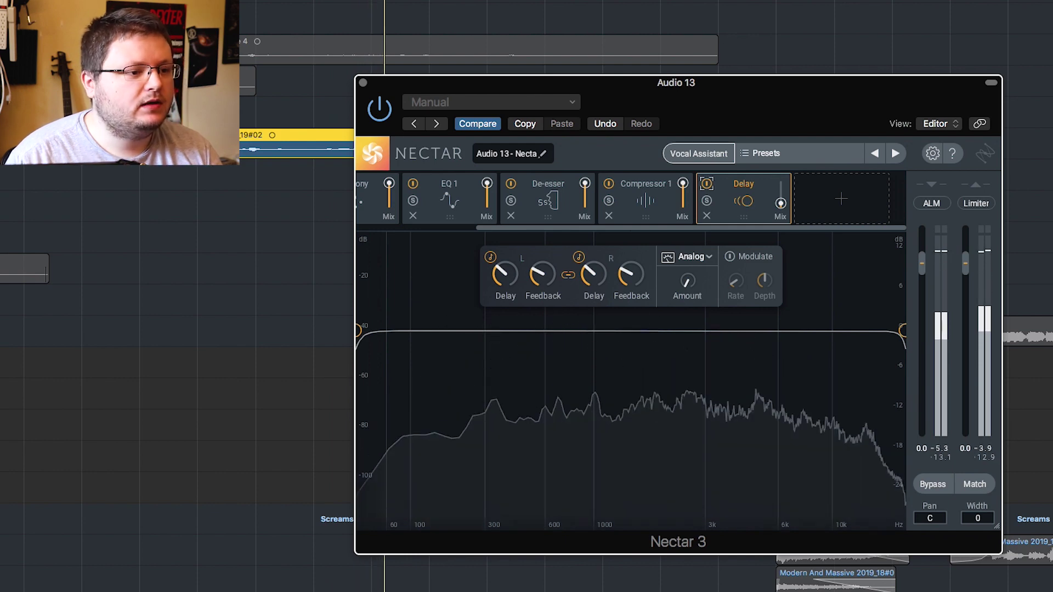
{"action": "left_click_drag", "start_coordinate": [654, 97], "coordinate": [668, 148]}
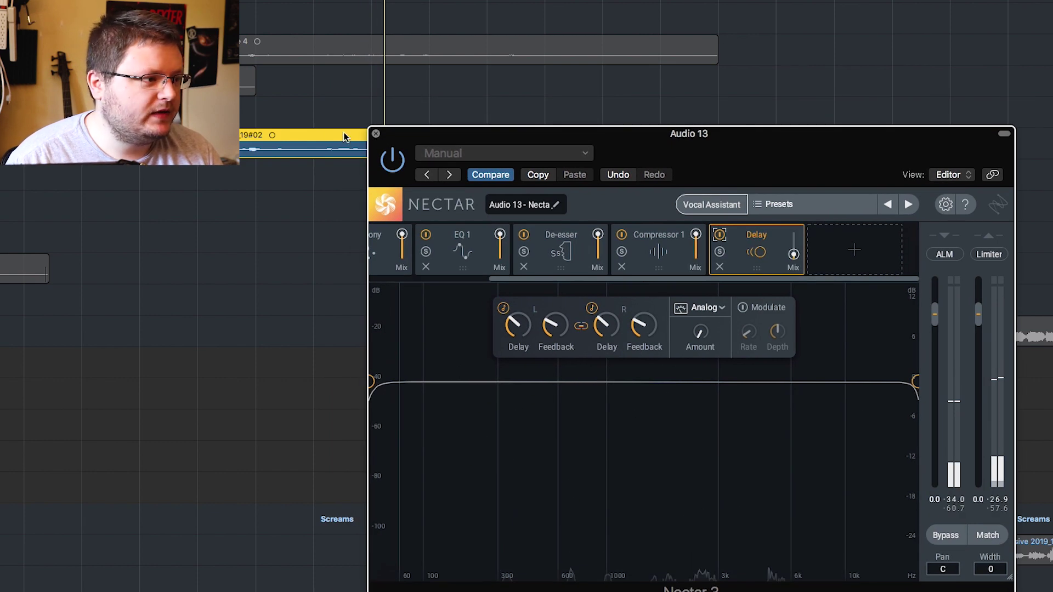
{"action": "left_click", "coordinate": [376, 133]}
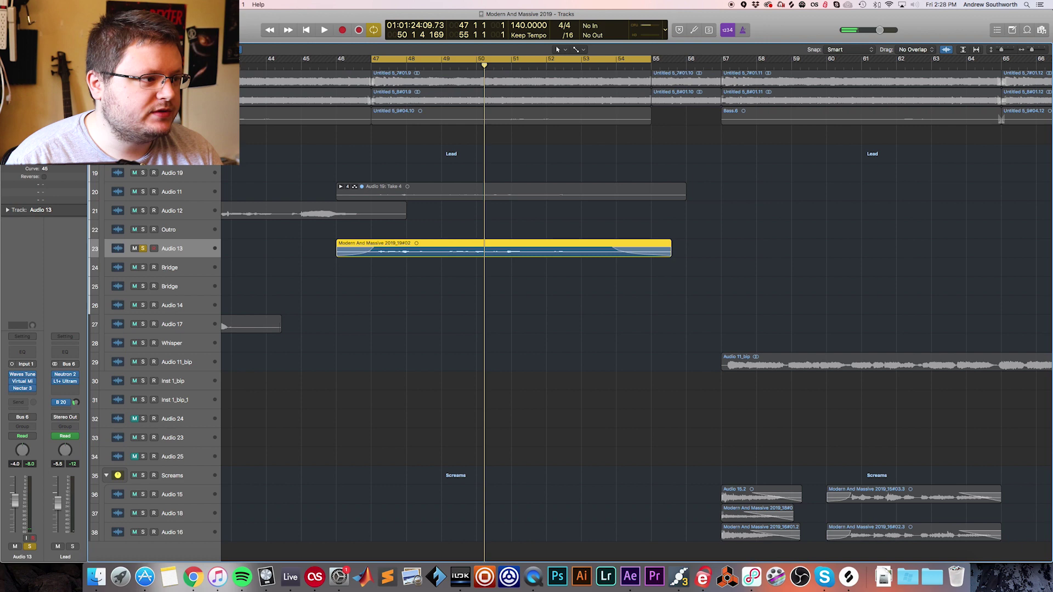
Examine the Lead stack's Verb Send automation, play the soloed vocal with the send, and collapse the automation lane.
{"action": "left_click", "coordinate": [164, 154]}
{"action": "key", "text": "a"}
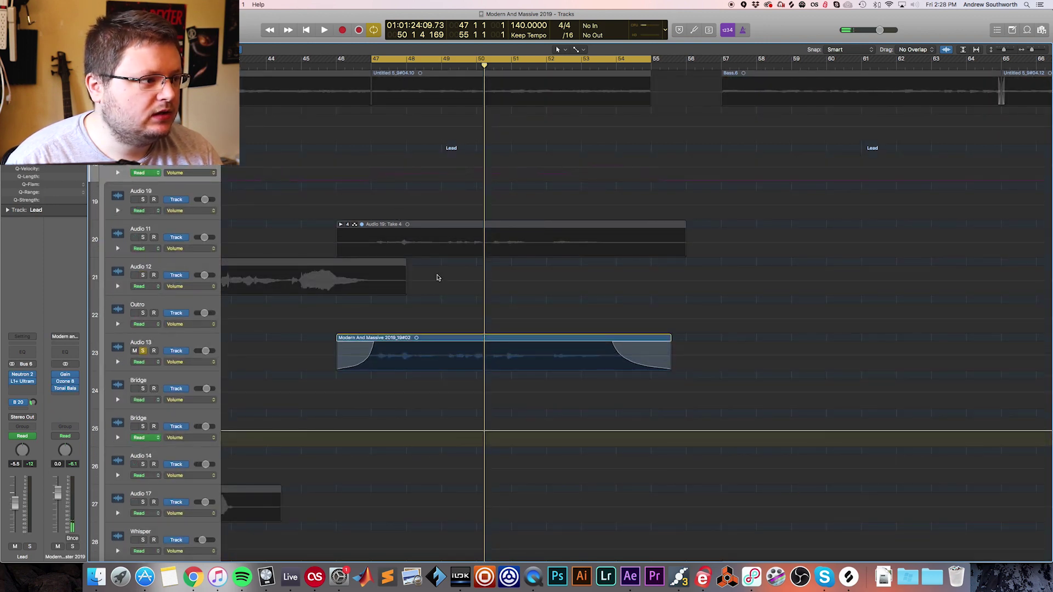
{"action": "left_click", "coordinate": [117, 174]}
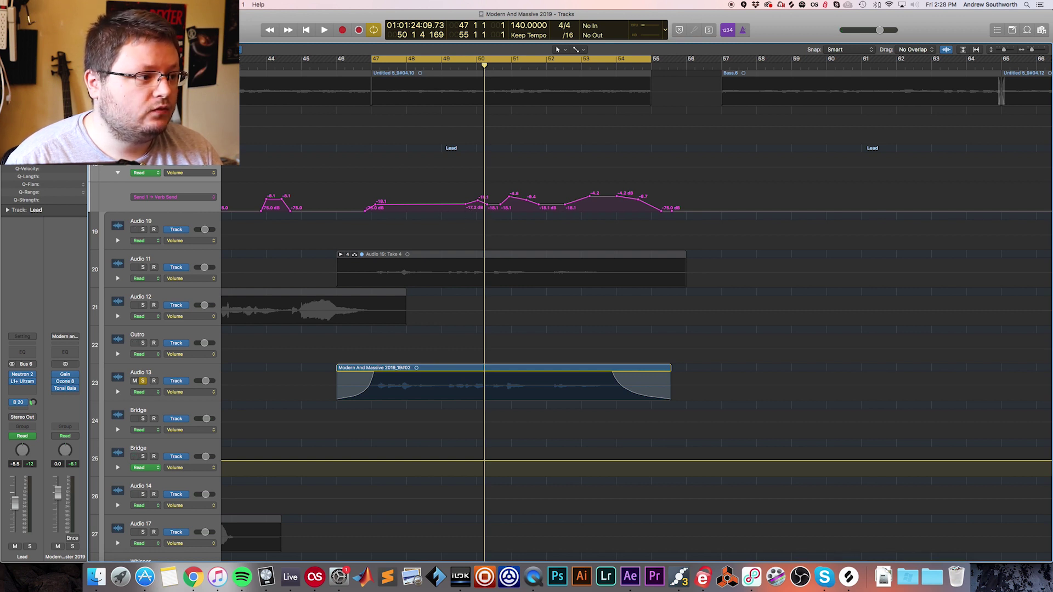
{"action": "left_click", "coordinate": [161, 166]}
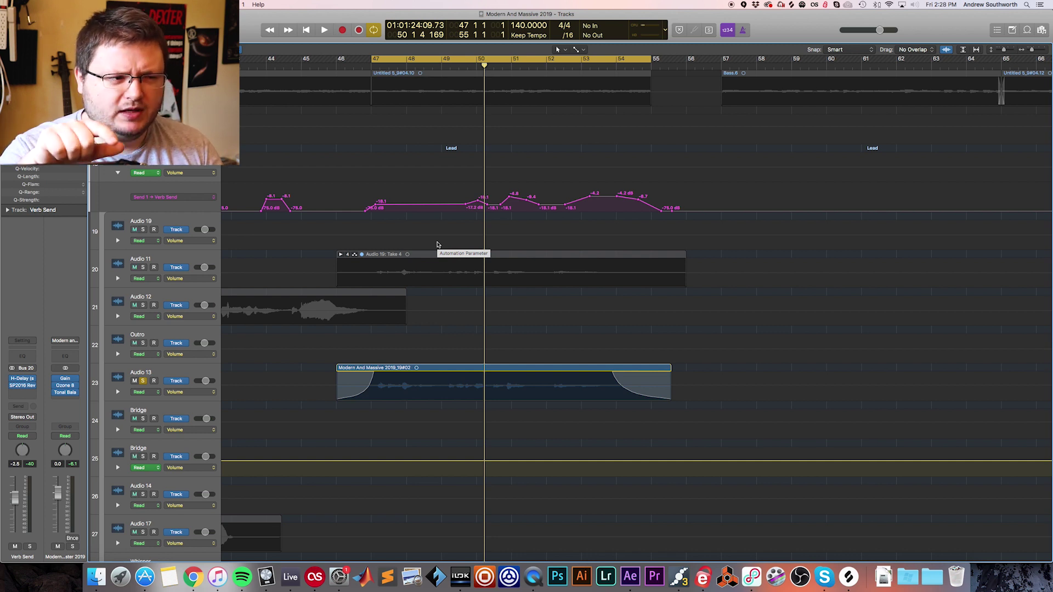
{"action": "key", "text": "space"}
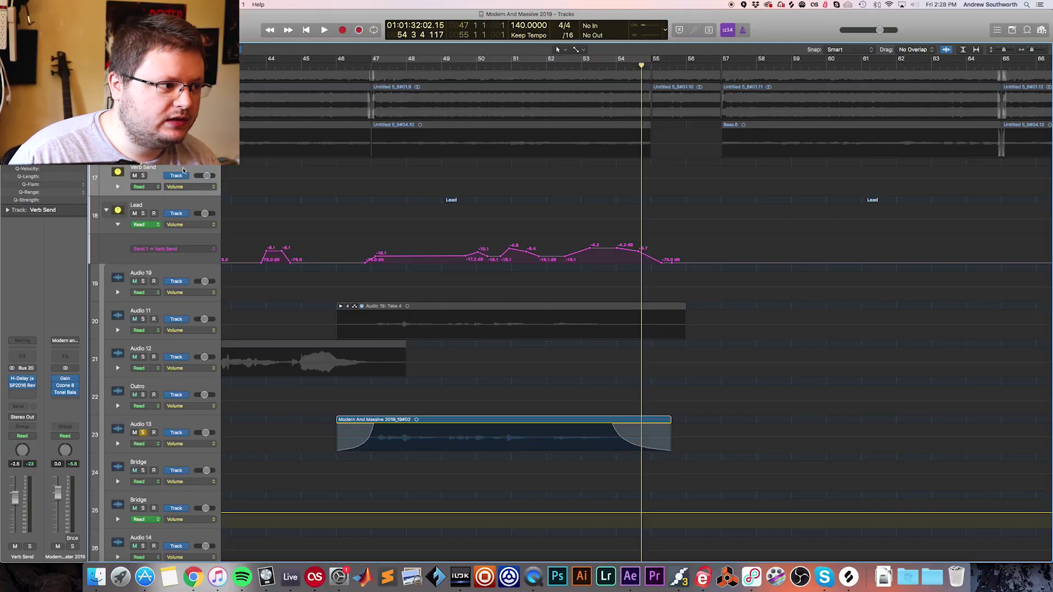
{"action": "left_click", "coordinate": [119, 225]}
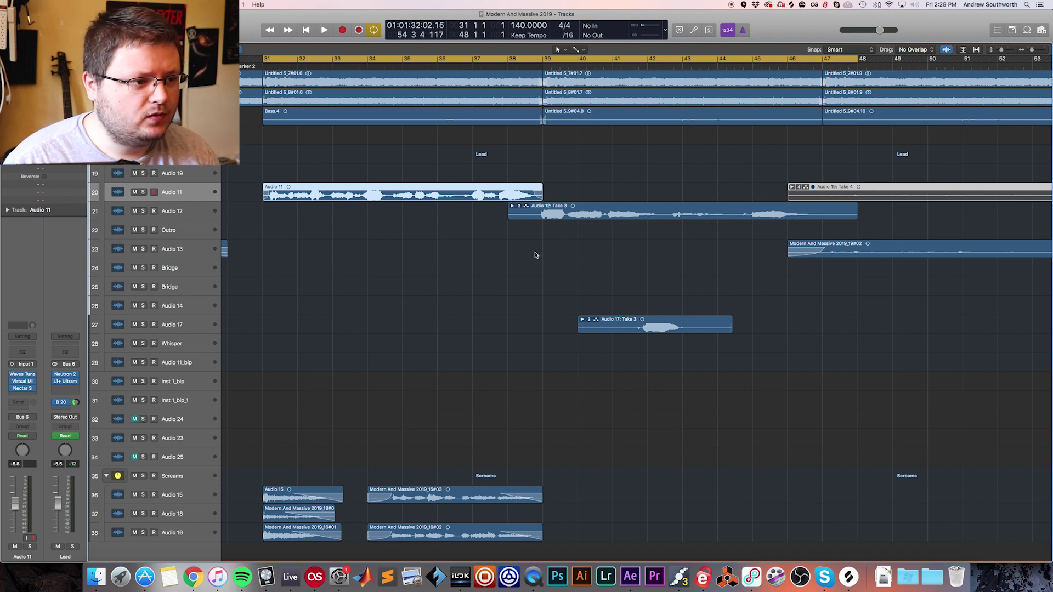
Set the cycle range to bars 31 to 39 and solo the Audio 11 track.
{"action": "left_click", "coordinate": [532, 259]}
{"action": "left_click", "coordinate": [214, 199]}
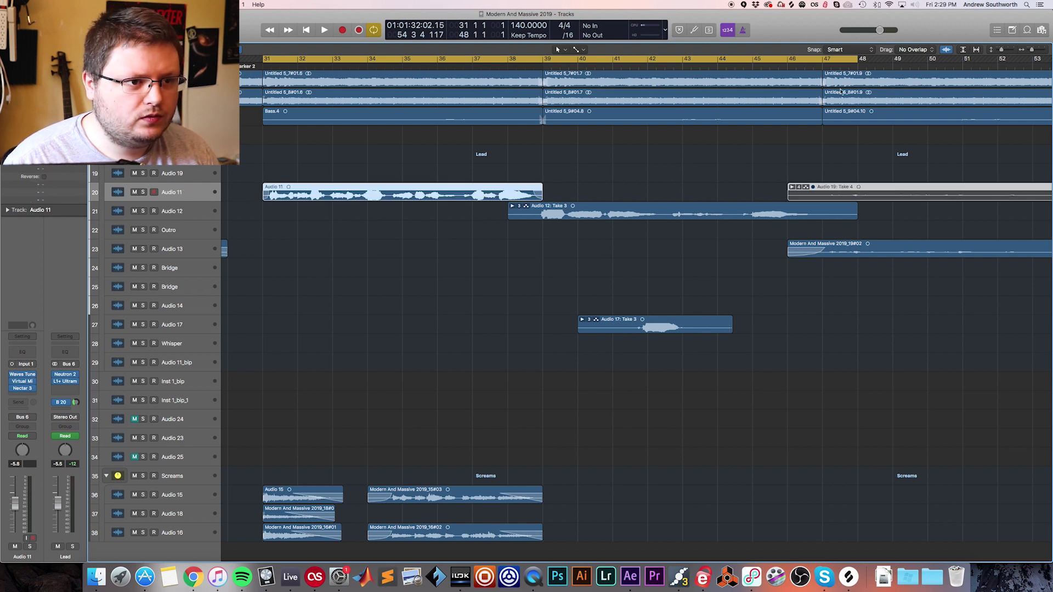
{"action": "left_click_drag", "start_coordinate": [854, 57], "coordinate": [543, 58]}
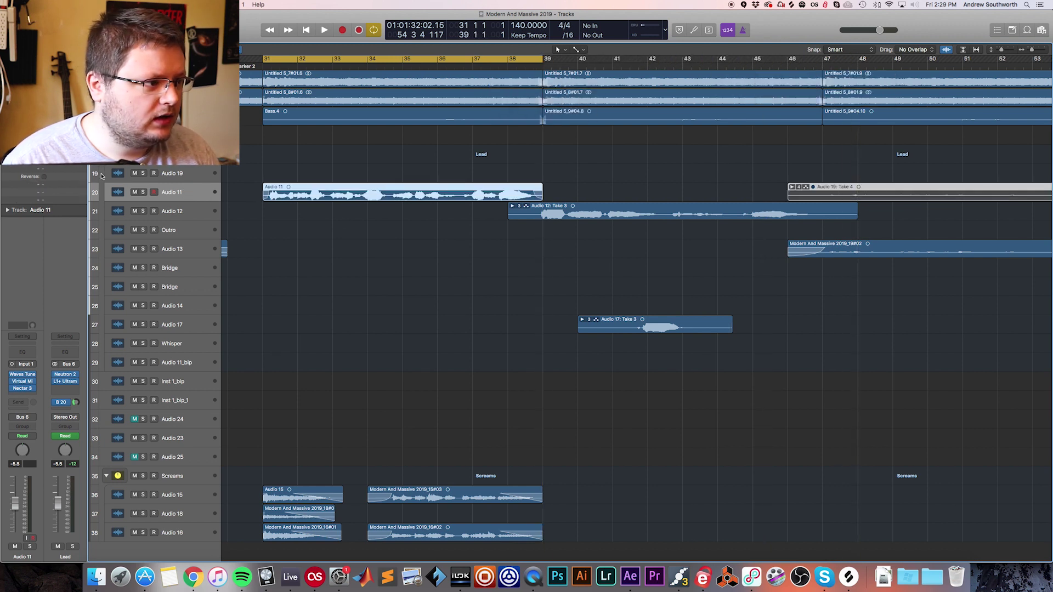
{"action": "left_click", "coordinate": [143, 192]}
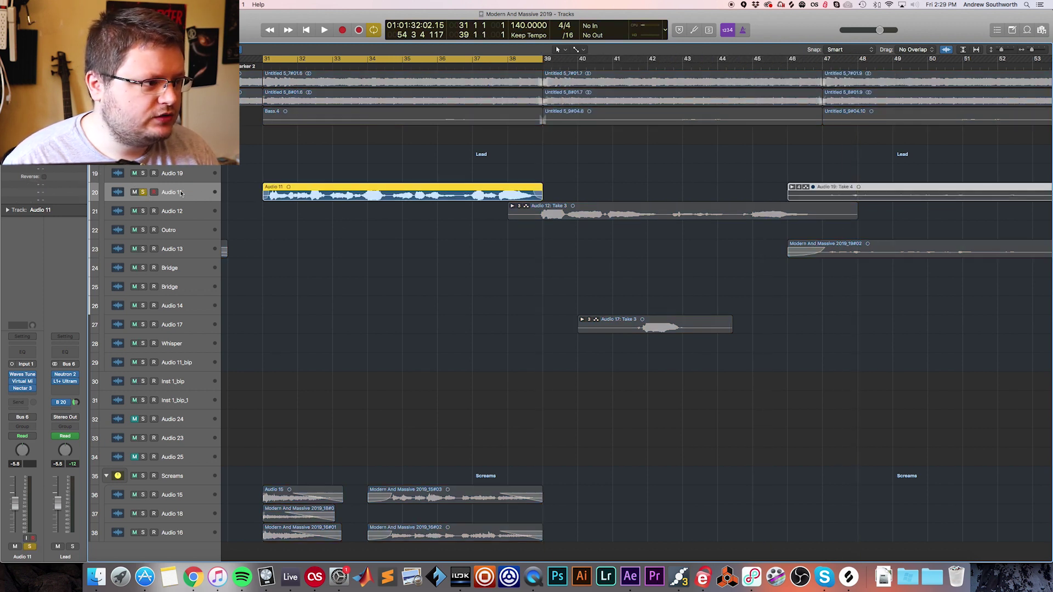
Examine the Waves Tune pitch correction on Audio 11 and put the plug-in window away.
{"action": "left_click", "coordinate": [33, 374]}
{"action": "left_click_drag", "start_coordinate": [190, 28], "coordinate": [295, 53]}
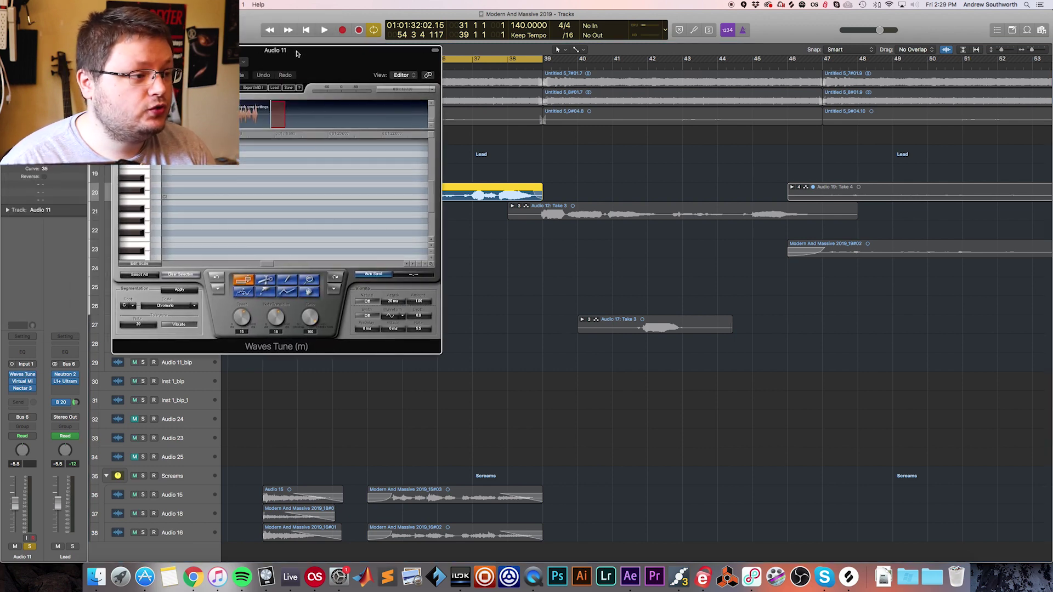
{"action": "key", "text": "space"}
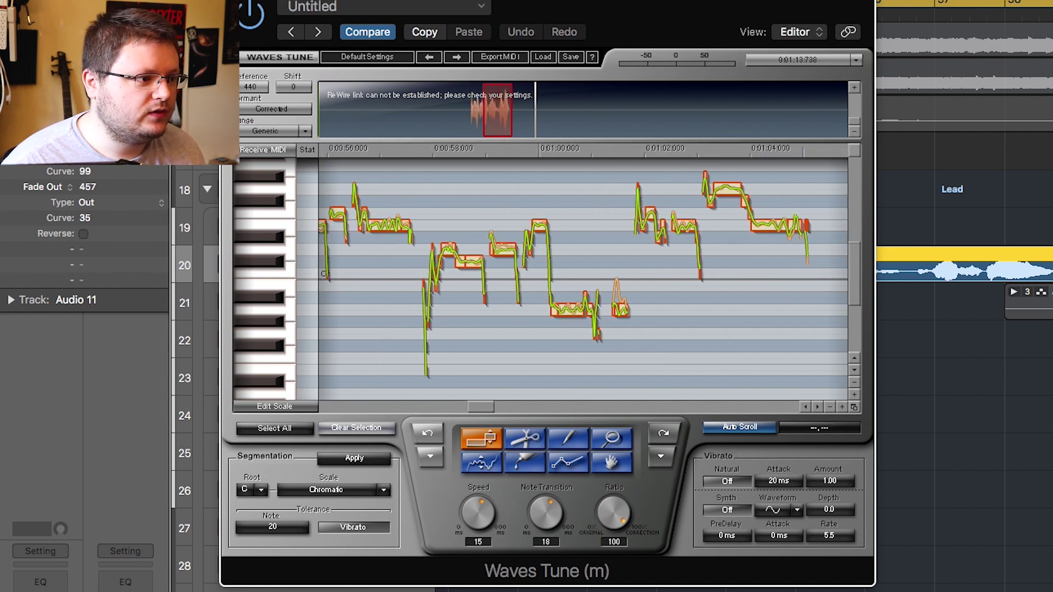
{"action": "key", "text": "v"}
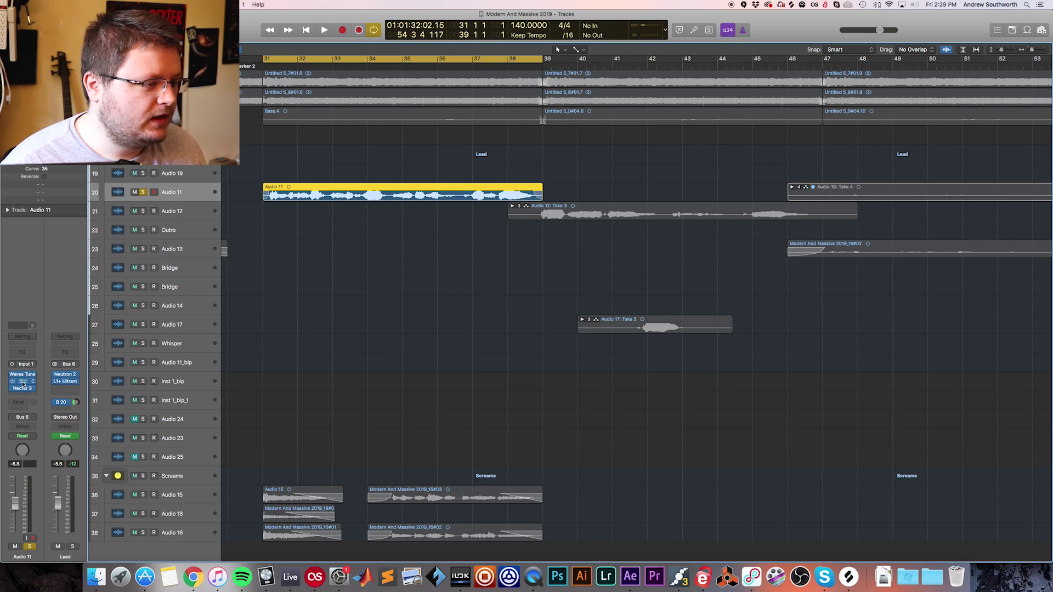
Open the Virtual Mix Rack on Audio 11, play the soloed vocal through it, and review its modules.
{"action": "left_click", "coordinate": [22, 381]}
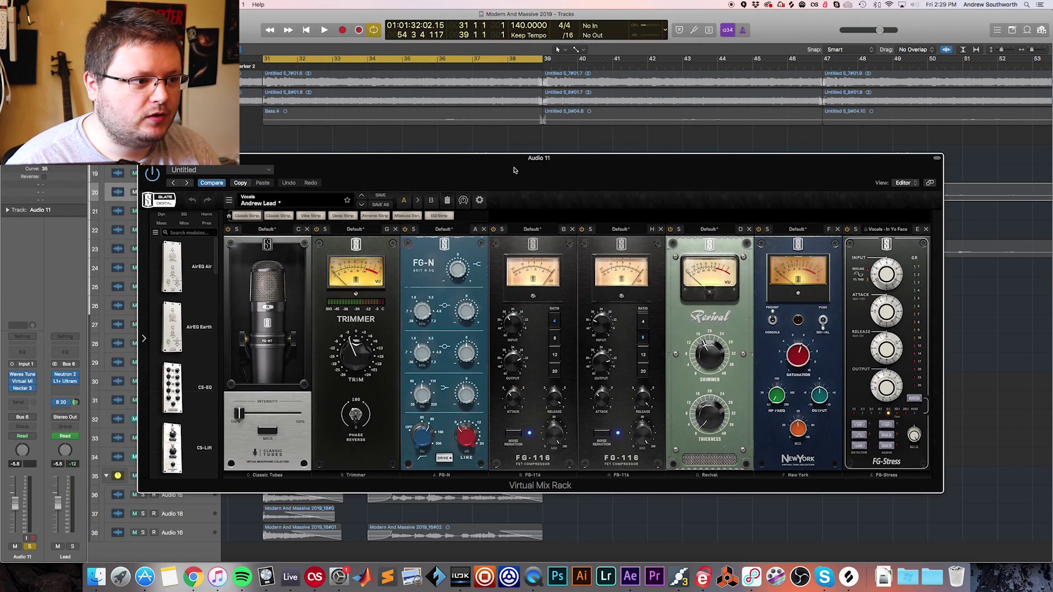
{"action": "left_click_drag", "start_coordinate": [514, 170], "coordinate": [525, 225]}
{"action": "key", "text": "space"}
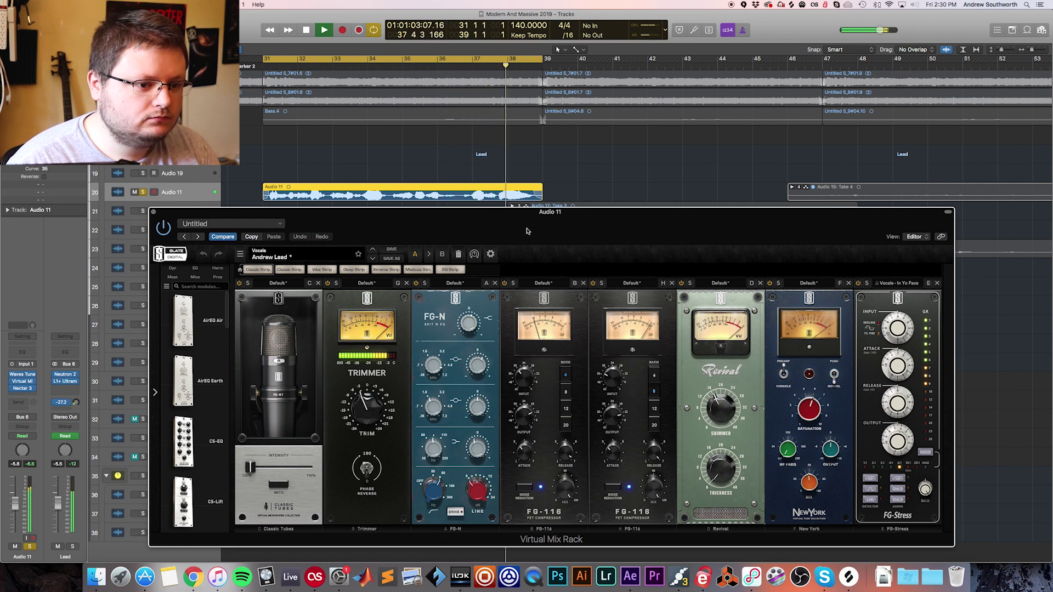
{"action": "key", "text": "space"}
{"action": "left_click_drag", "start_coordinate": [526, 231], "coordinate": [531, 169]}
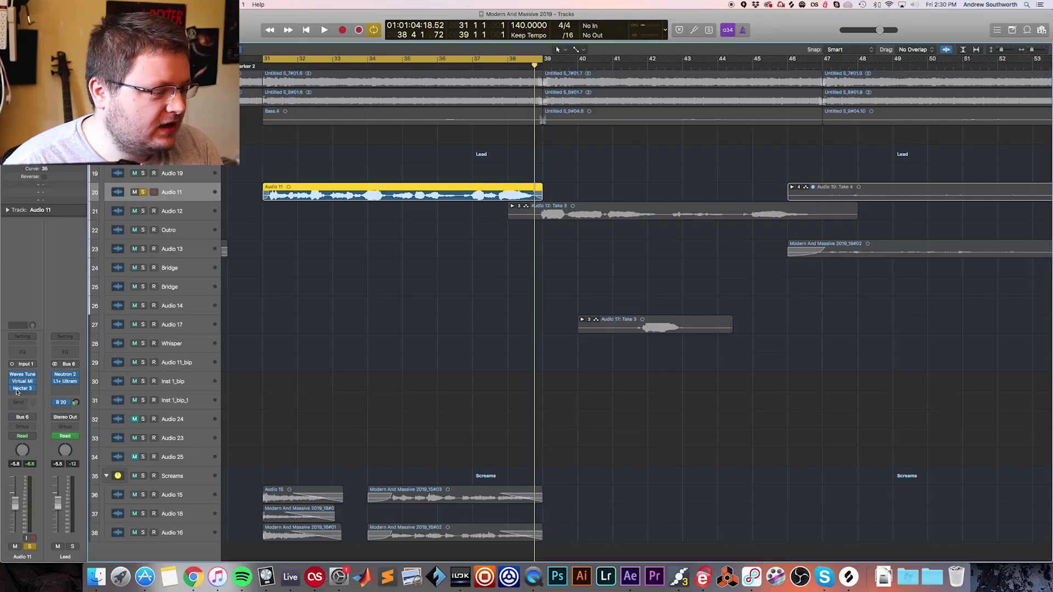
Open Nectar 3 on Audio 11 and examine the Harmony module's voice placement, pitch correction and variation settings.
{"action": "left_click", "coordinate": [18, 388]}
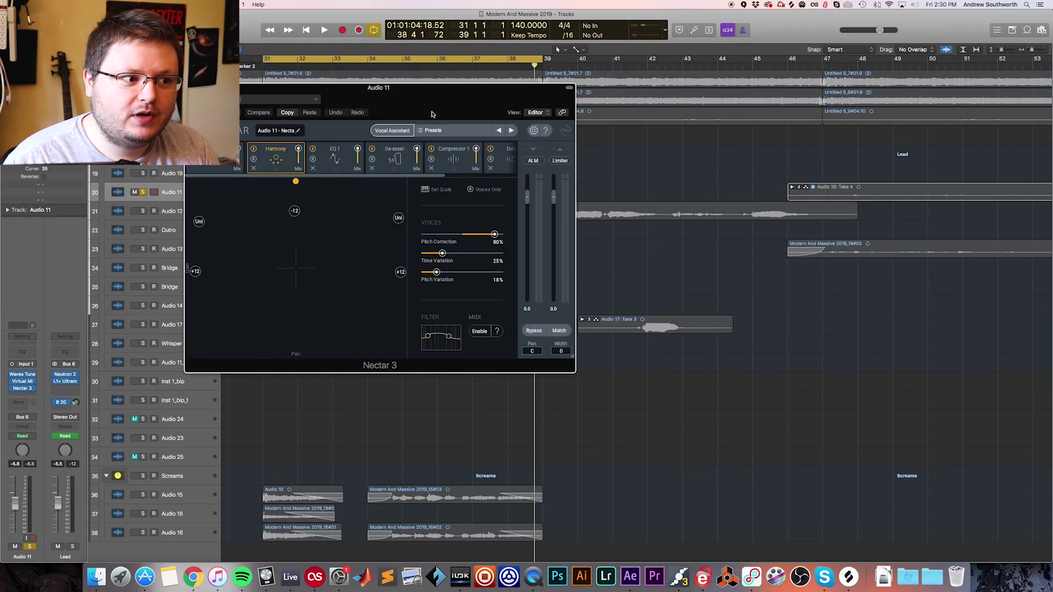
{"action": "left_click_drag", "start_coordinate": [499, 327], "coordinate": [441, 288]}
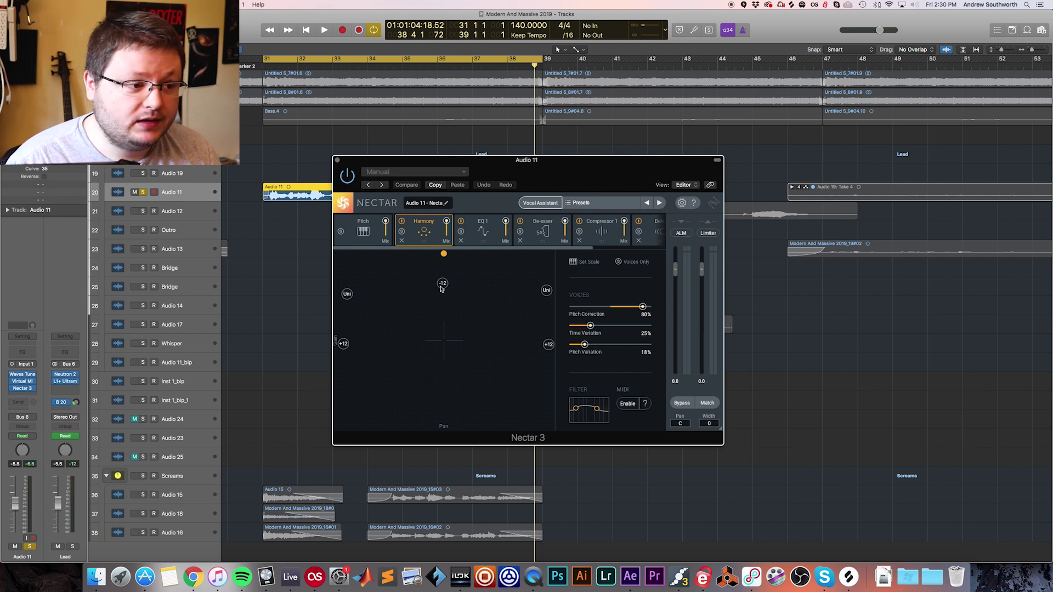
{"action": "left_click_drag", "start_coordinate": [441, 289], "coordinate": [368, 293]}
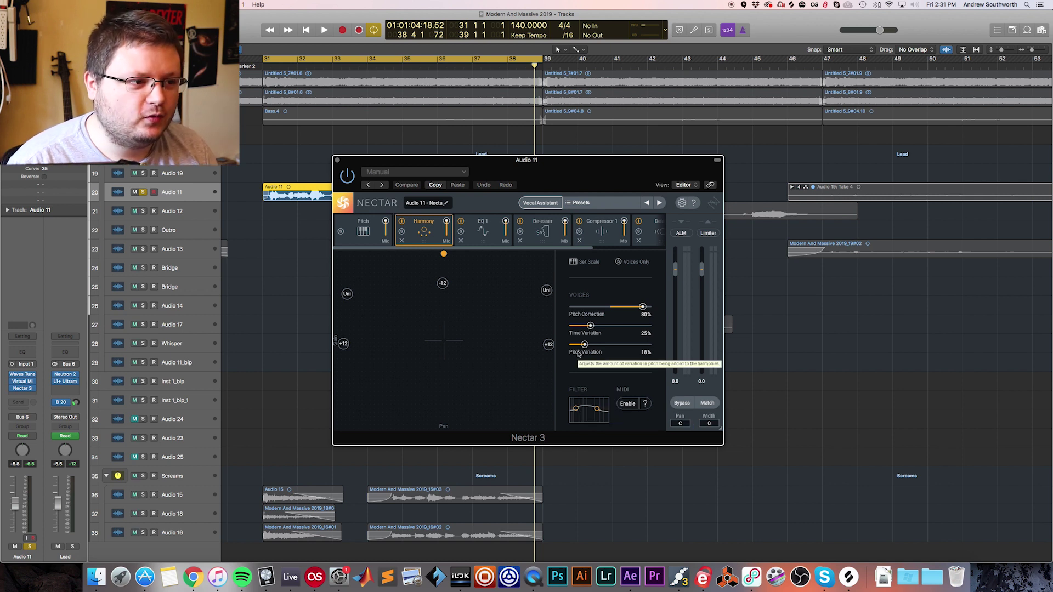
{"action": "left_click_drag", "start_coordinate": [522, 173], "coordinate": [597, 178]}
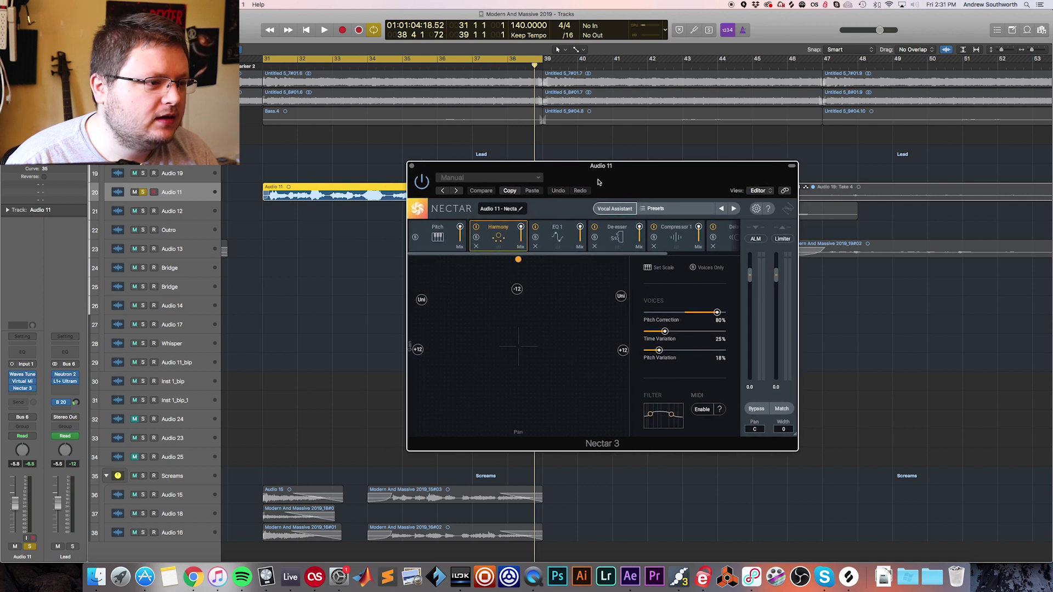
Review Nectar 3's EQ, De-esser, Compressor and Delay modules, play the soloed vocal through them, and put the plug-in window away.
{"action": "left_click", "coordinate": [558, 239]}
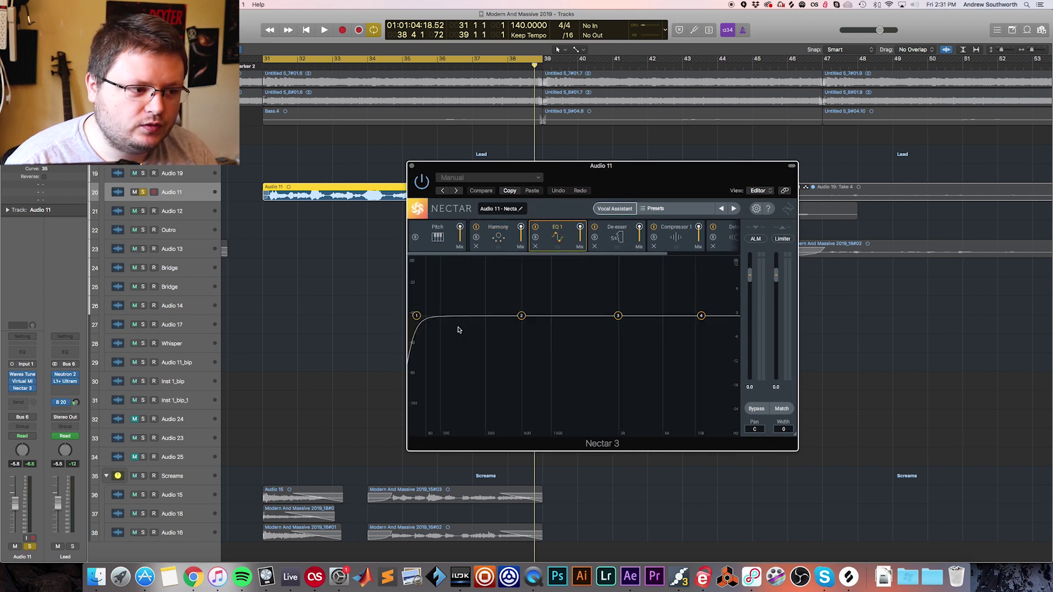
{"action": "left_click", "coordinate": [622, 239]}
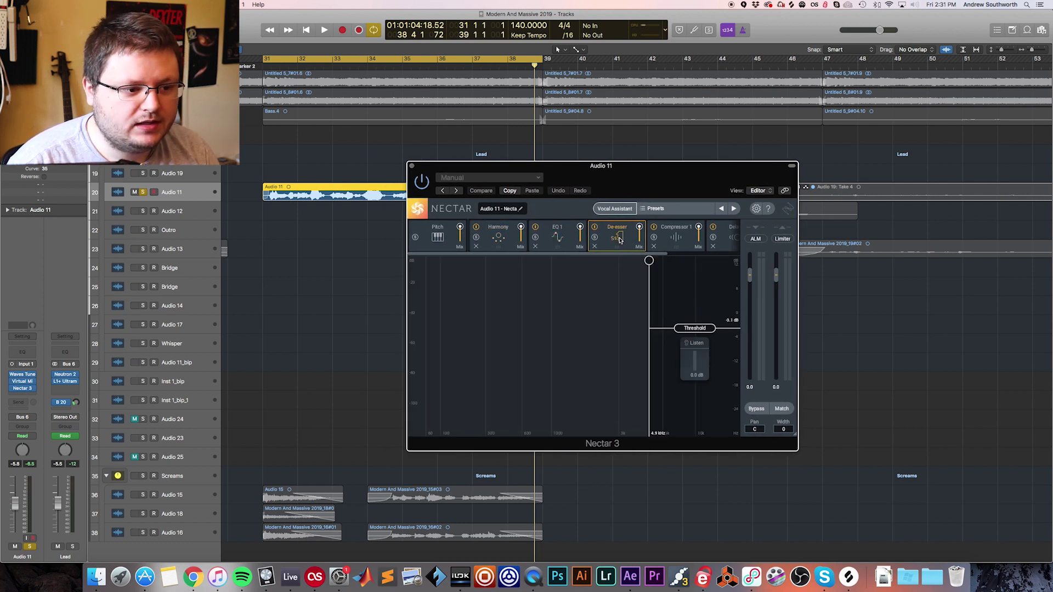
{"action": "left_click", "coordinate": [674, 242]}
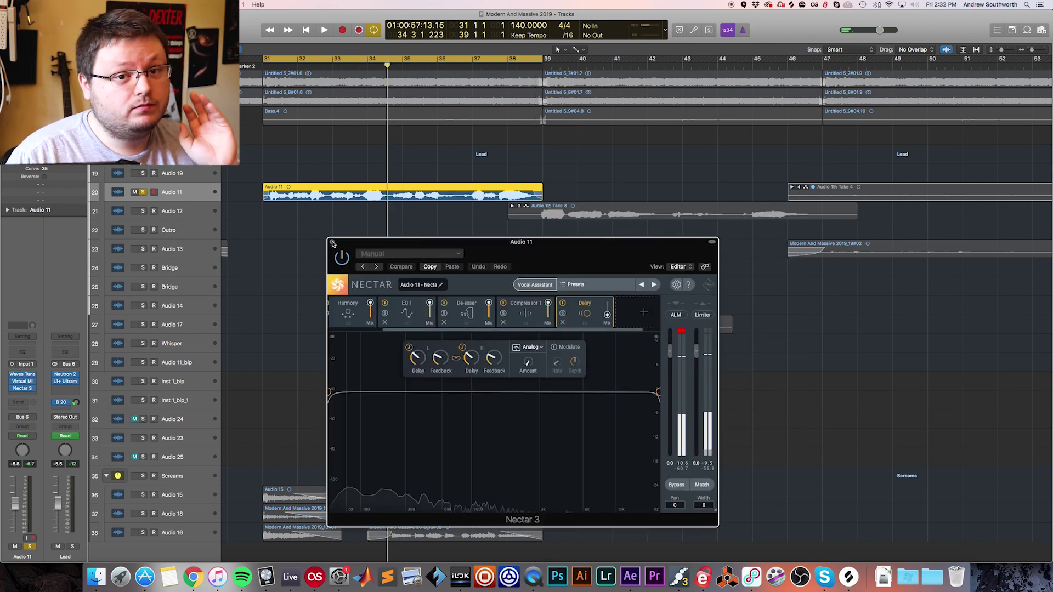
{"action": "left_click", "coordinate": [330, 240]}
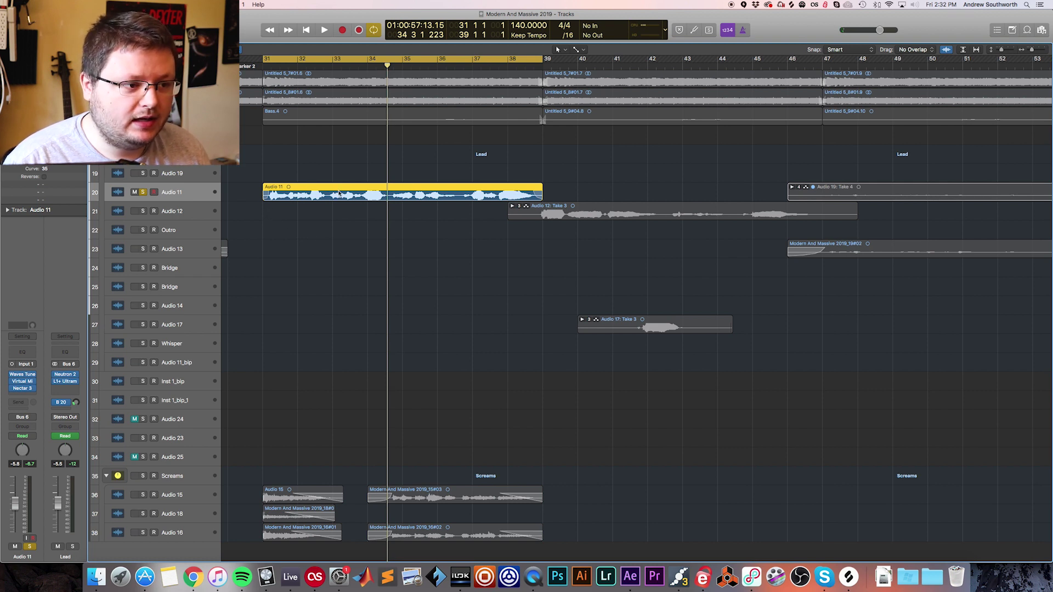
Check the plug-in chains on the Audio 12 and Audio 17 vocal tracks.
{"action": "left_click", "coordinate": [208, 211]}
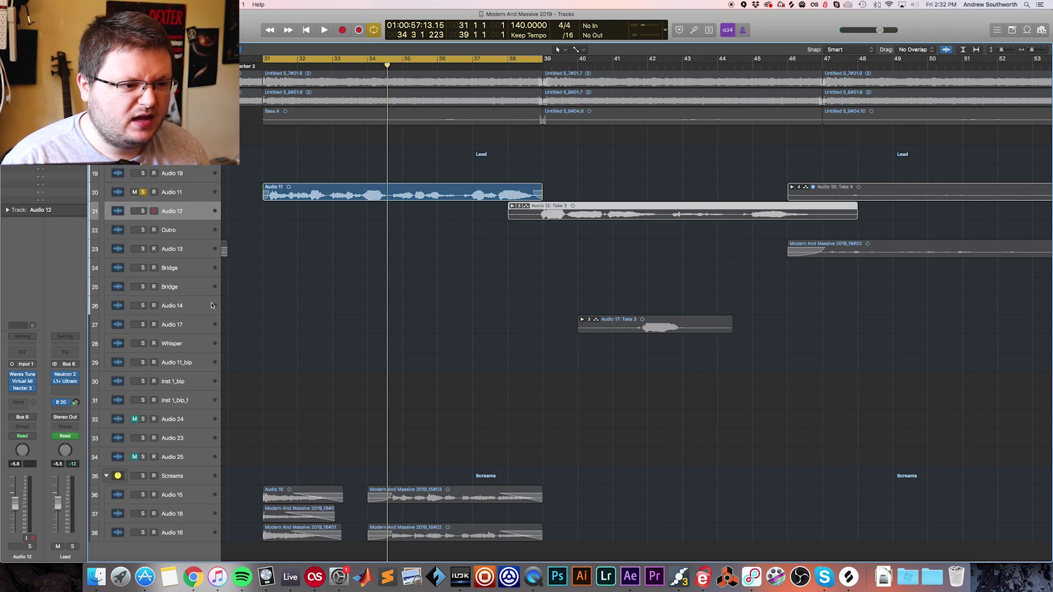
{"action": "left_click", "coordinate": [201, 318]}
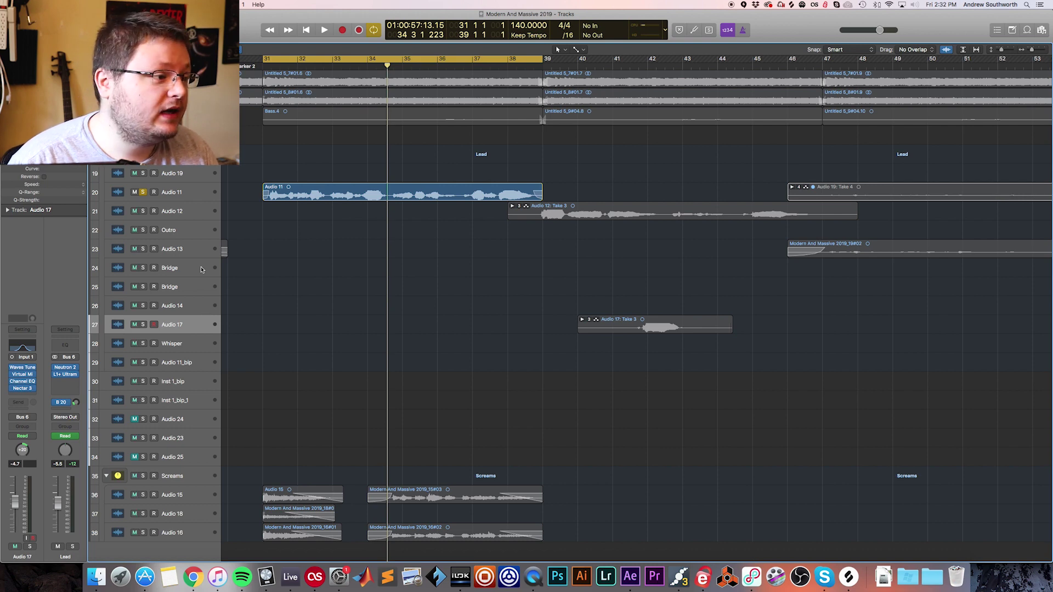
Unsolo the Audio 11 track and collapse the Lead vocal track stack.
{"action": "left_click", "coordinate": [141, 193]}
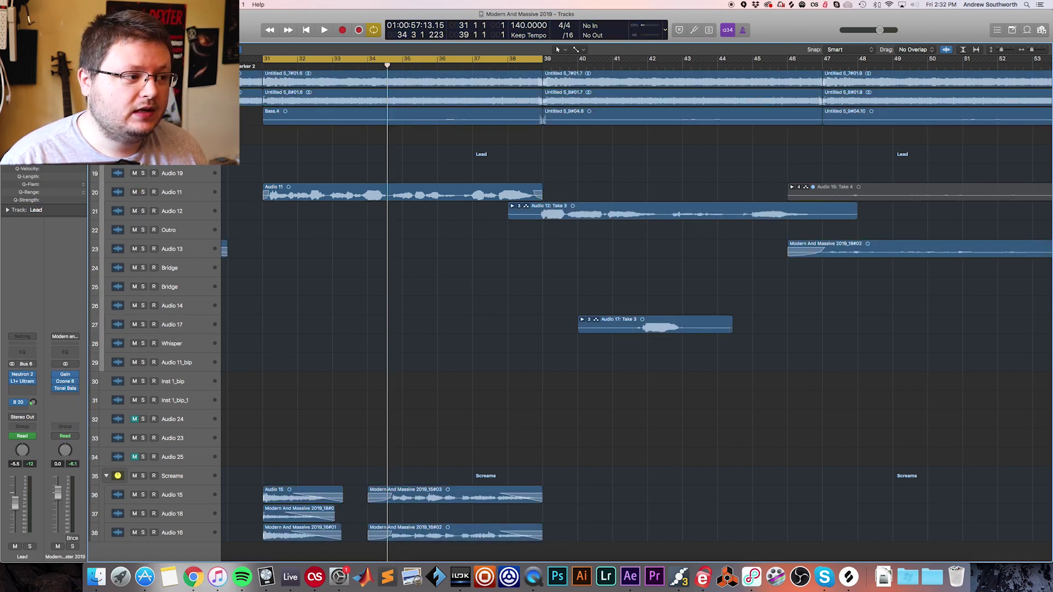
{"action": "left_click", "coordinate": [106, 154]}
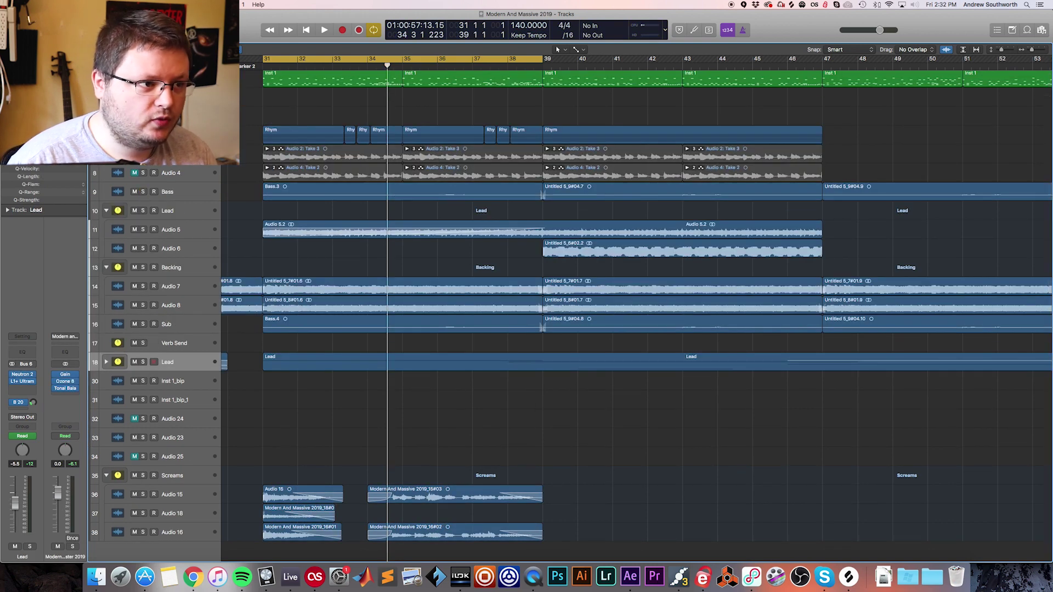
{"action": "left_click_drag", "start_coordinate": [542, 59], "coordinate": [822, 97]}
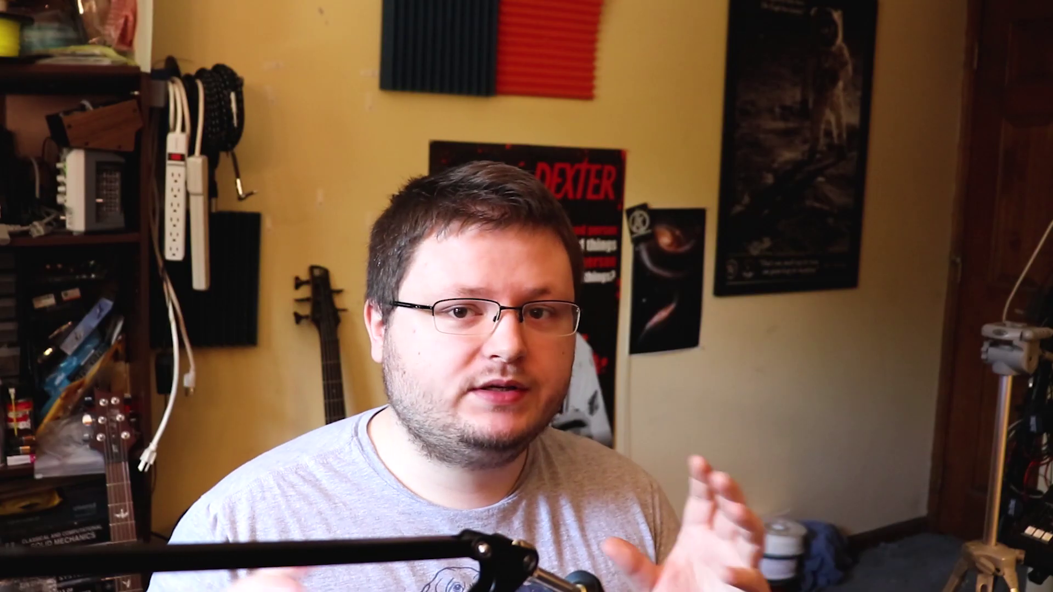